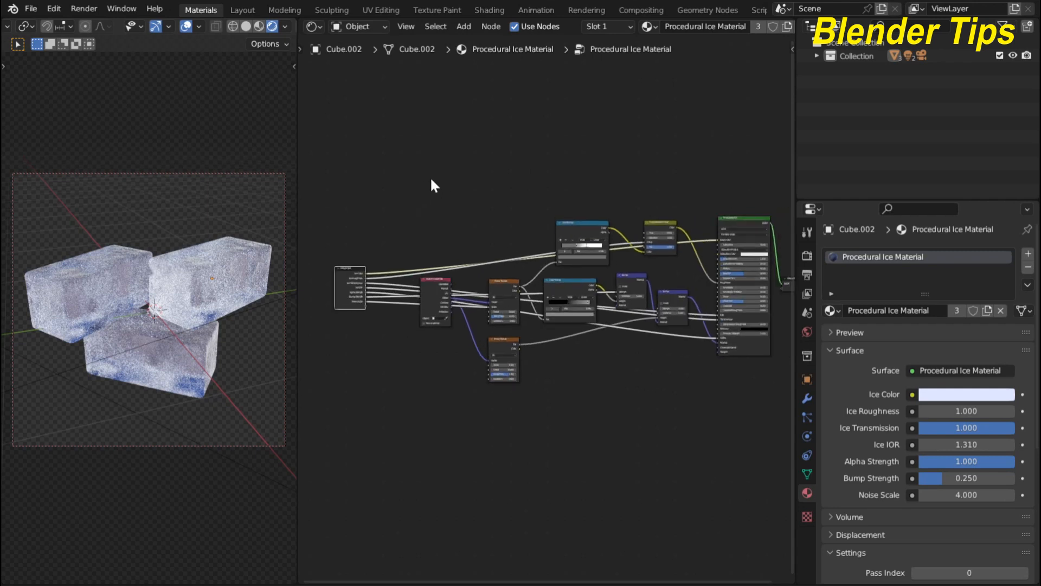
# Leave the Procedural Ice Material node group and review the inputs exposed on its group node
pyautogui.scroll(-2, 432, 181)
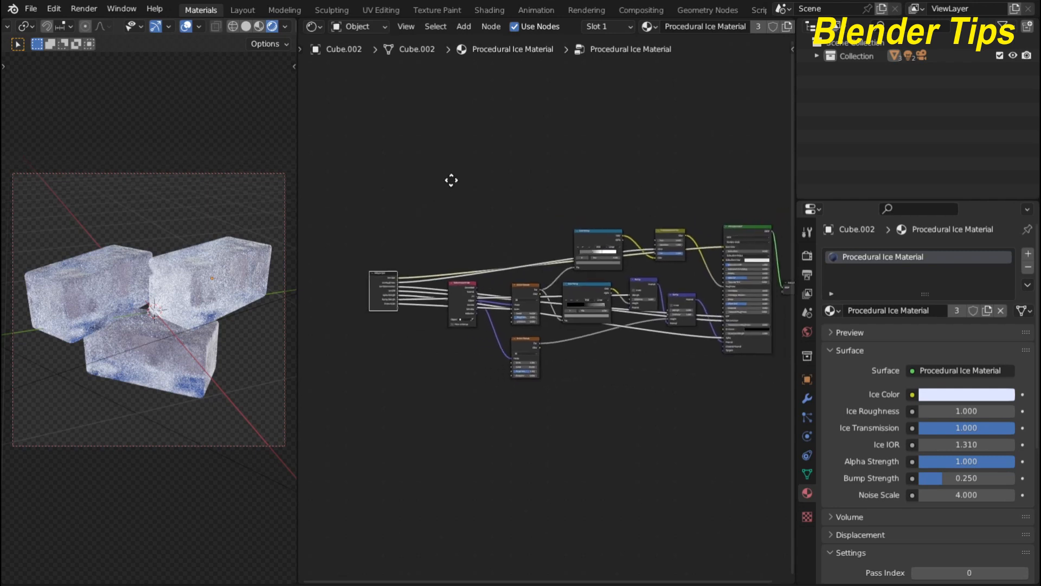
pyautogui.scroll(2, 367, 237)
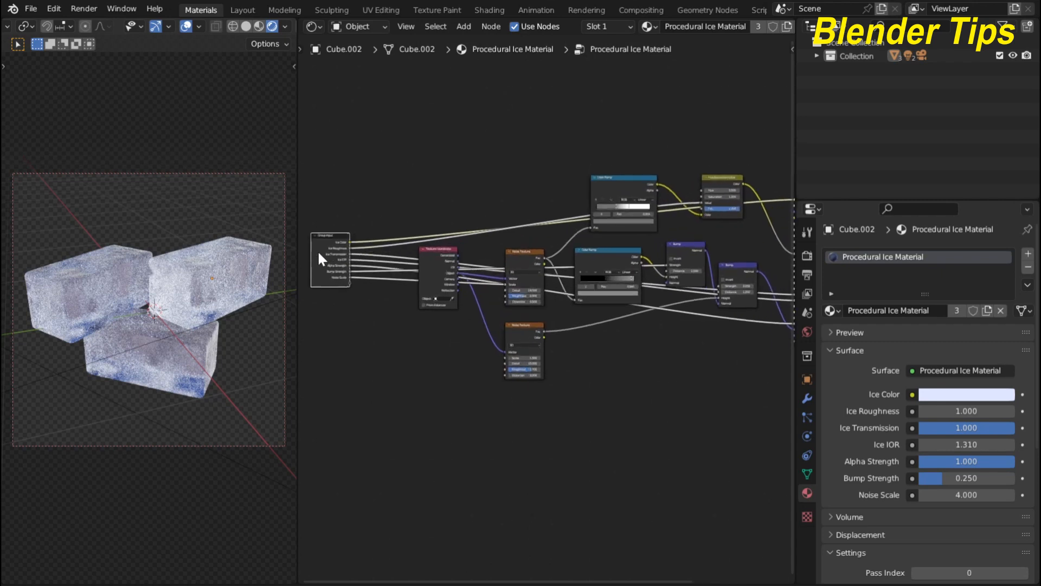
pyautogui.press('Tab')
pyautogui.scroll(4, 444, 269)
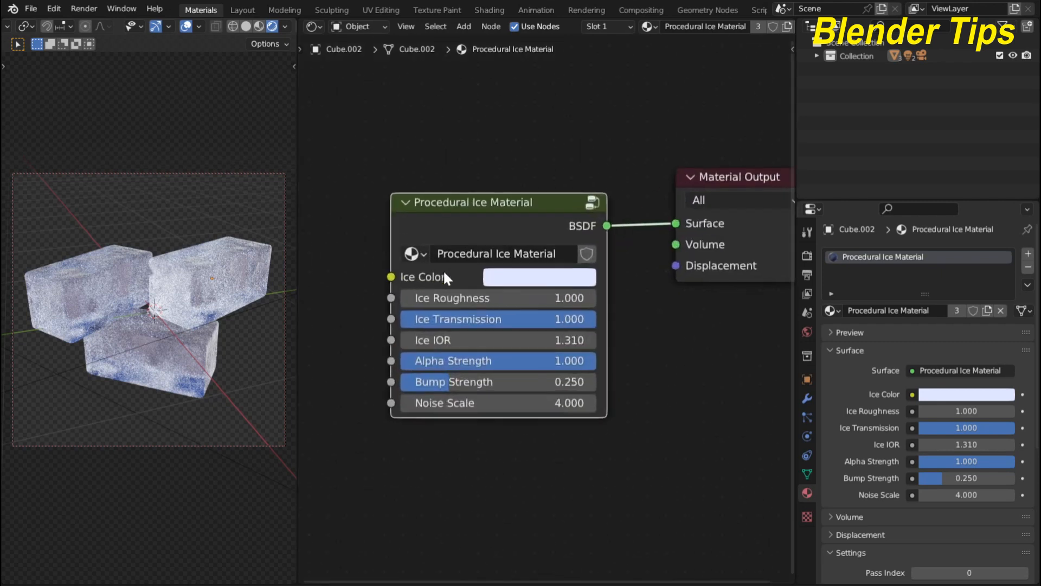
pyautogui.scroll(1, 447, 184)
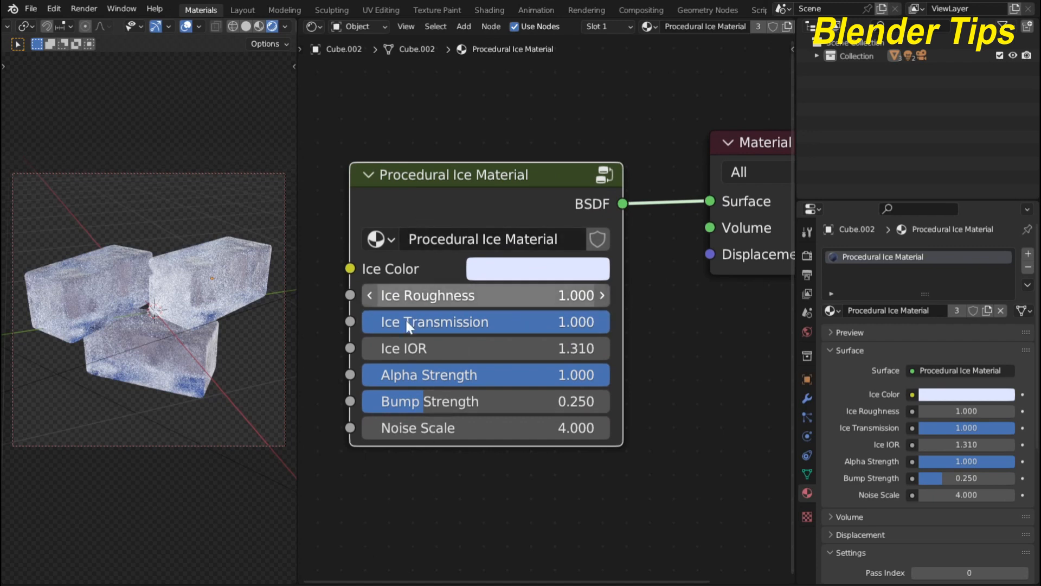
# Try an Ice Roughness of 0.000 and undo it, and lower the Alpha Strength before restoring it to 1.000
pyautogui.moveTo(430, 454); pyautogui.dragTo(454, 444, button='middle')
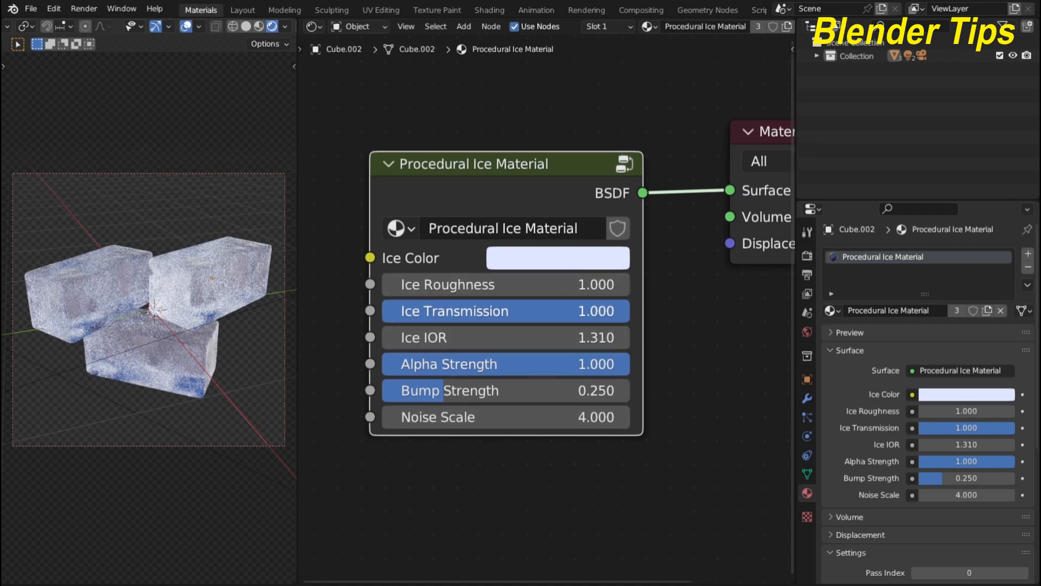
pyautogui.moveTo(612, 311)
pyautogui.mouseDown()
pyautogui.moveTo(400, 312)
pyautogui.moveTo(623, 311)
pyautogui.mouseUp()
pyautogui.moveTo(486, 286); pyautogui.dragTo(434, 285)
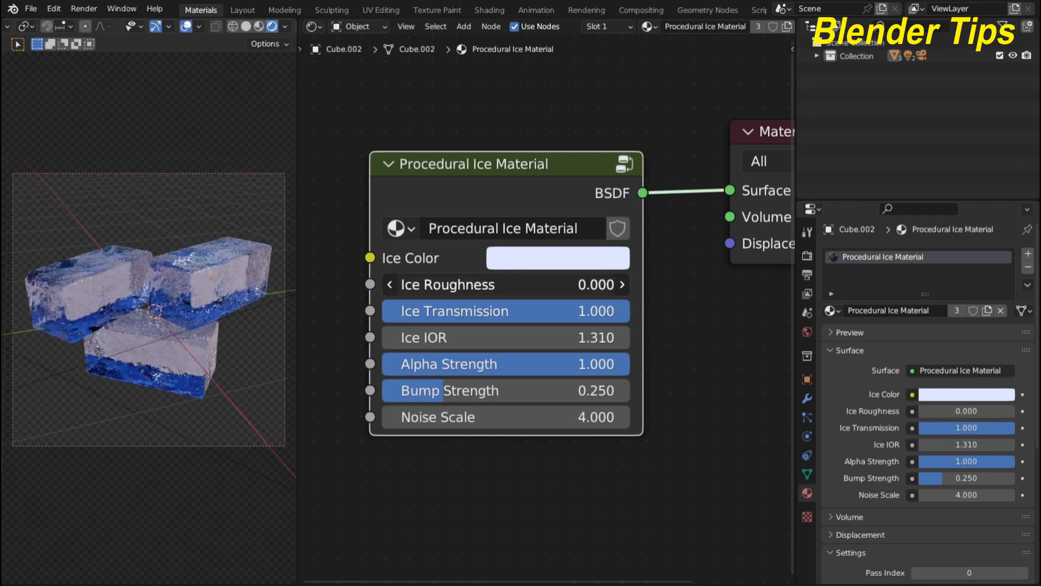
pyautogui.hotkey('ctrl', 'z')
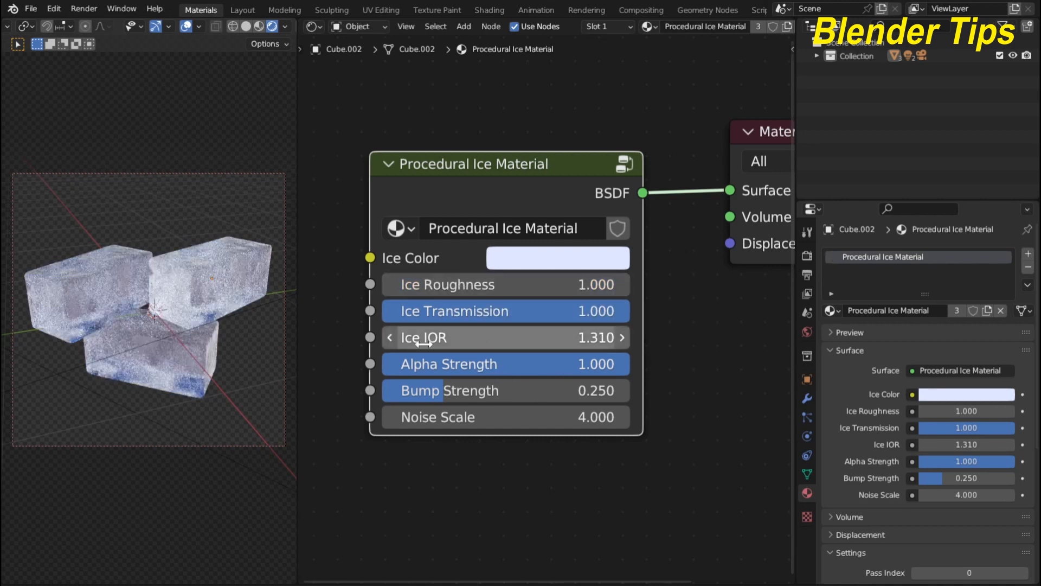
pyautogui.moveTo(560, 365); pyautogui.dragTo(359, 364)
pyautogui.moveTo(428, 365); pyautogui.dragTo(640, 369)
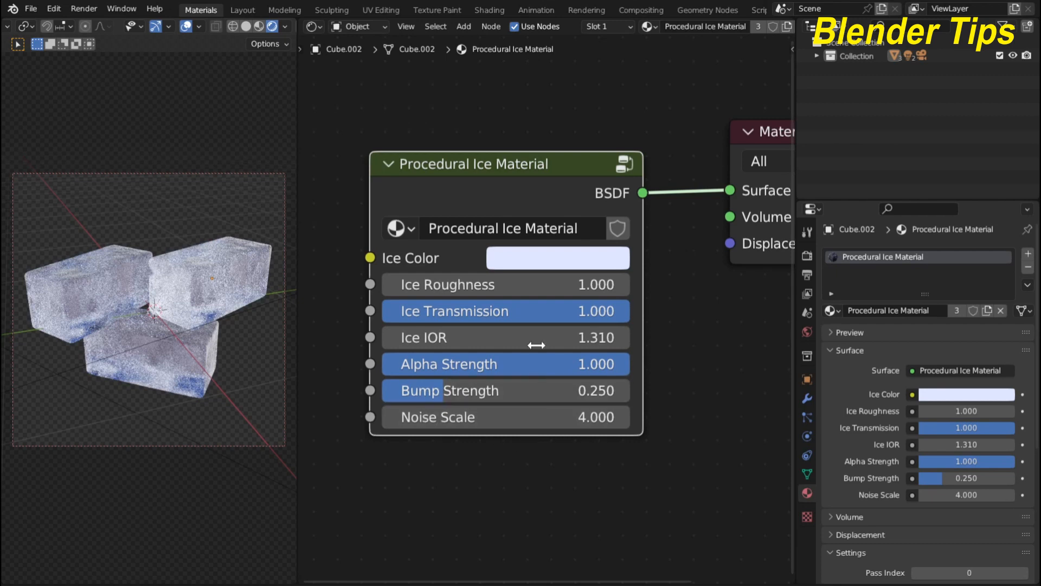
# Try a pale cyan Ice Color on the ice material group and undo the colour change
pyautogui.click(542, 259)
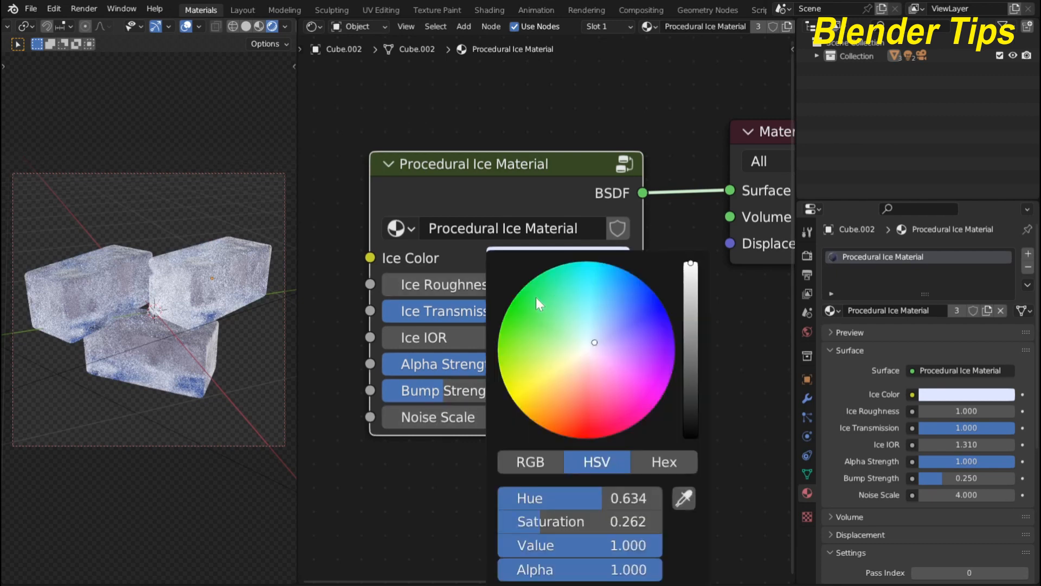
pyautogui.moveTo(536, 297)
pyautogui.mouseDown()
pyautogui.moveTo(518, 304)
pyautogui.moveTo(615, 309)
pyautogui.moveTo(623, 325)
pyautogui.moveTo(585, 342)
pyautogui.mouseUp()
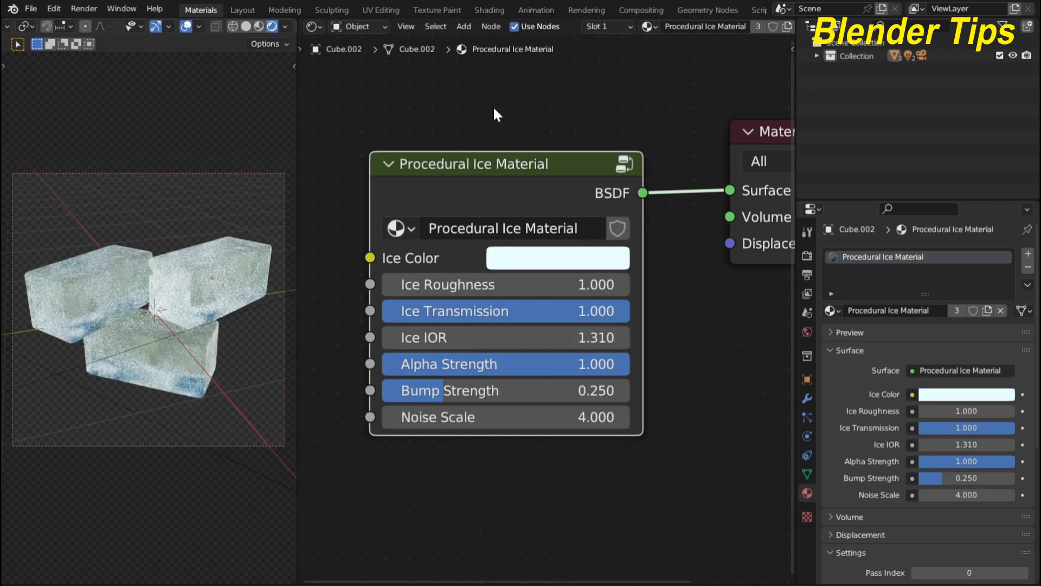
pyautogui.hotkey('ctrl', 'z')
pyautogui.scroll(2, 436, 246)
pyautogui.scroll(-3, 434, 247)
pyautogui.moveTo(447, 244); pyautogui.dragTo(444, 275, button='middle')
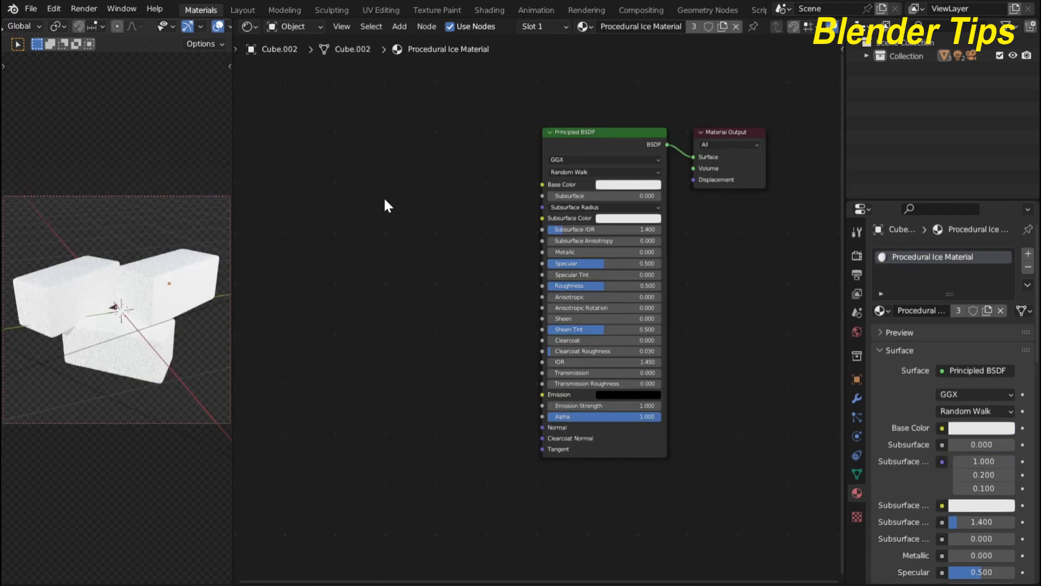
pyautogui.moveTo(383, 200); pyautogui.dragTo(423, 171, button='middle')
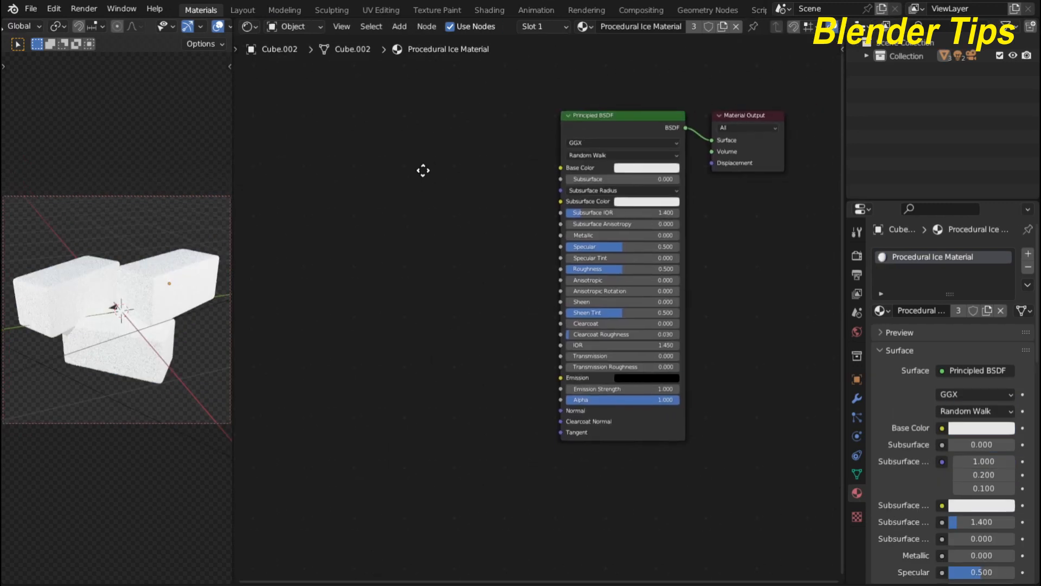
pyautogui.scroll(2, 75, 263)
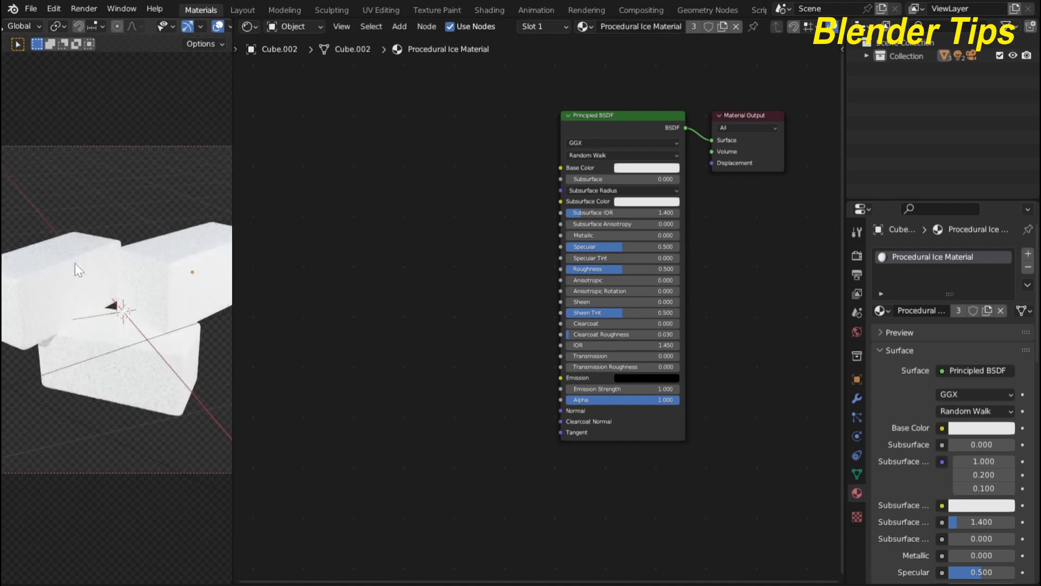
pyautogui.scroll(-2, 75, 262)
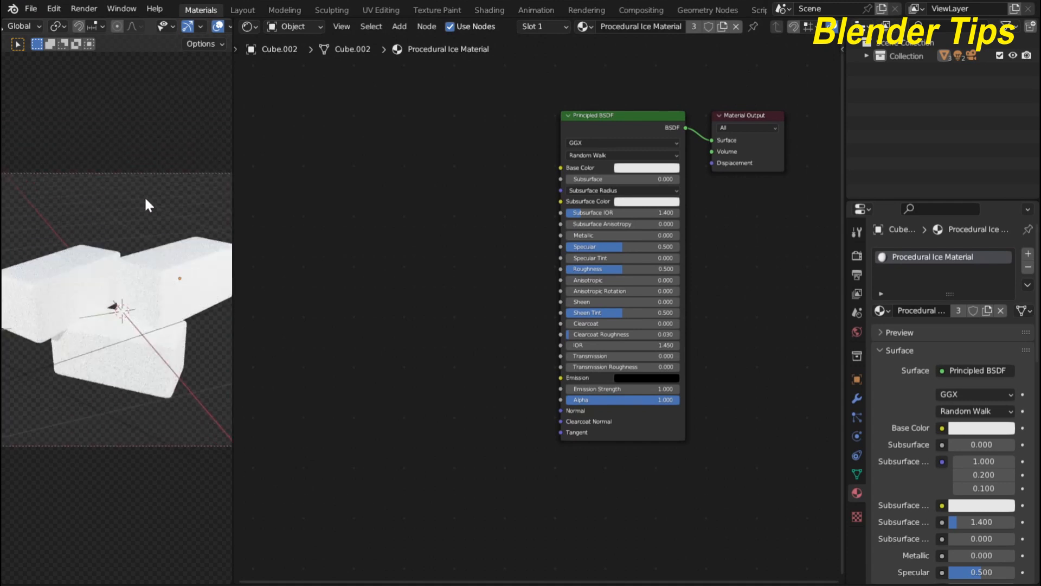
# Select the three cubes in turn and check the Subdivision modifier settings on each of them
pyautogui.click(73, 291)
pyautogui.keyDown('shift'); pyautogui.click(177, 285); pyautogui.keyUp('shift')
pyautogui.keyDown('shift'); pyautogui.click(146, 342); pyautogui.keyUp('shift')
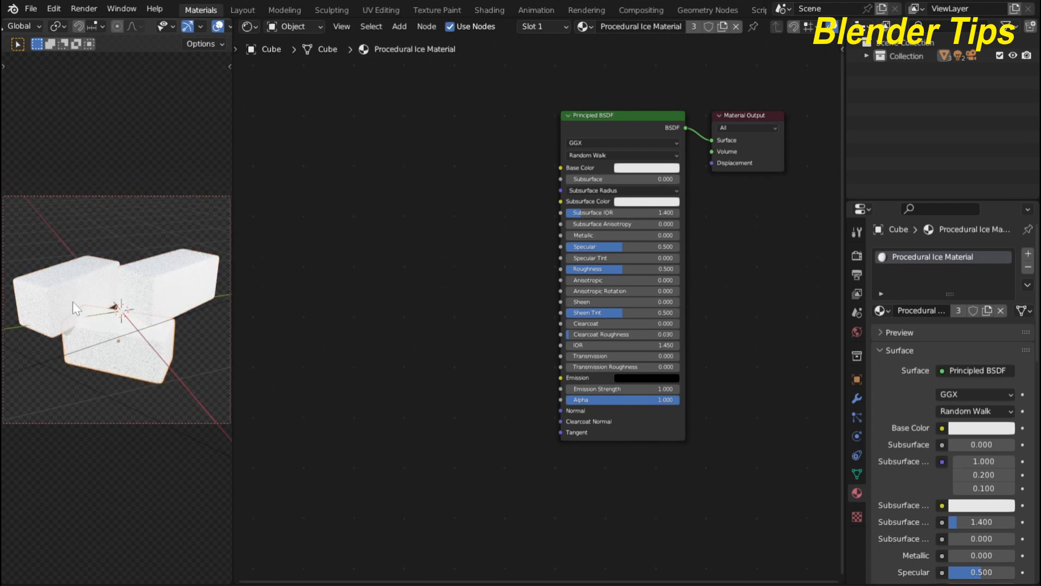
pyautogui.keyDown('shift'); pyautogui.click(73, 301); pyautogui.keyUp('shift')
pyautogui.keyDown('shift'); pyautogui.click(164, 292); pyautogui.keyUp('shift')
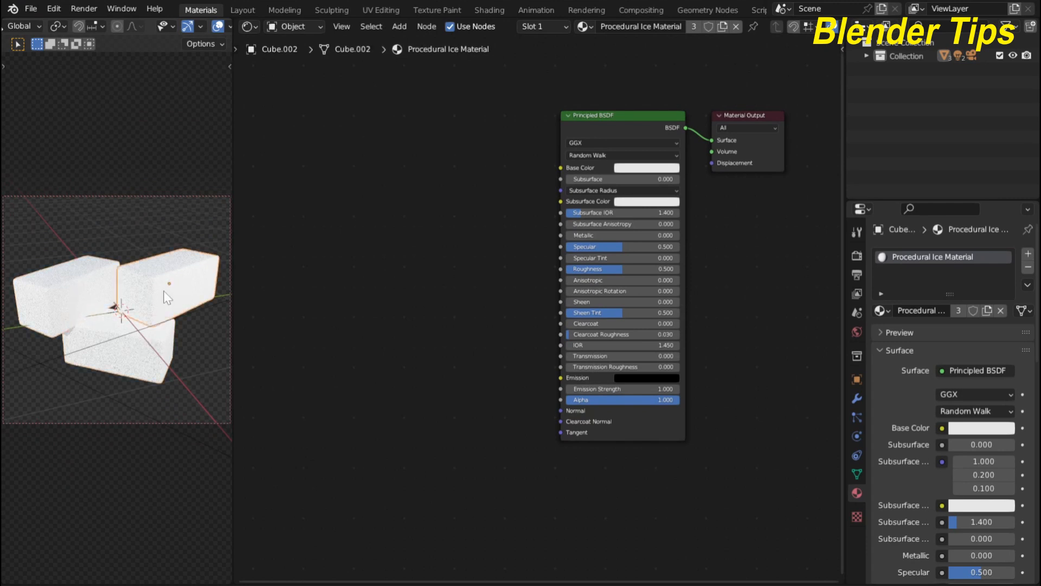
pyautogui.click(856, 398)
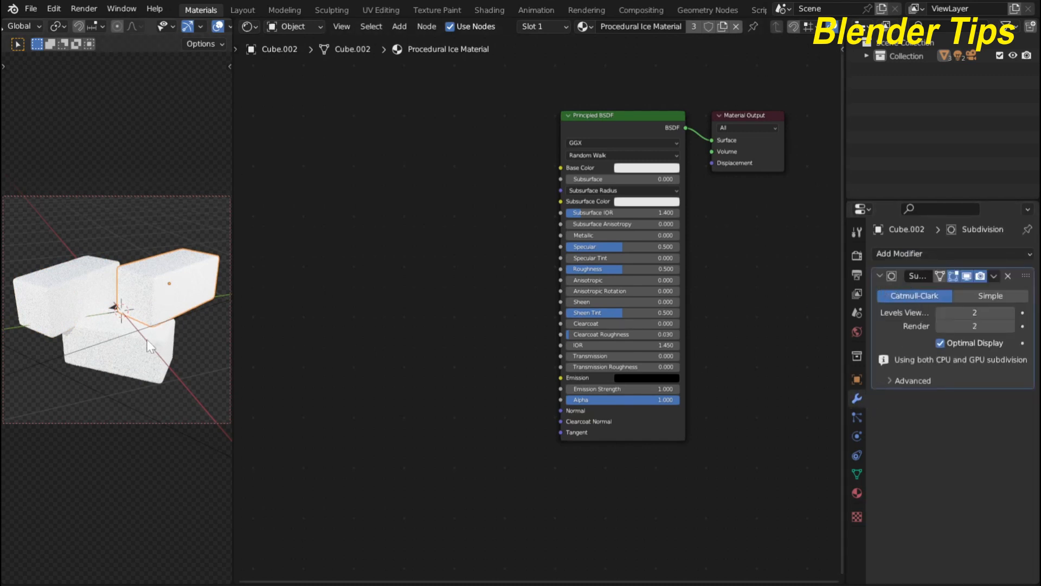
pyautogui.click(118, 341)
pyautogui.click(54, 291)
pyautogui.moveTo(472, 188); pyautogui.dragTo(472, 194, button='middle')
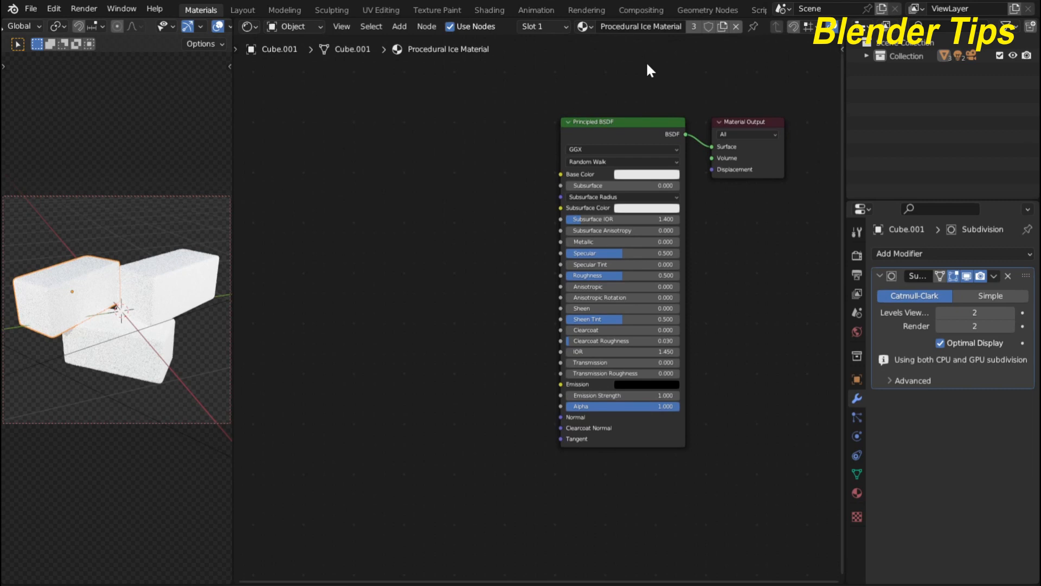
# Examine the displacement method in the surface settings of the Procedural Ice Material
pyautogui.click(857, 492)
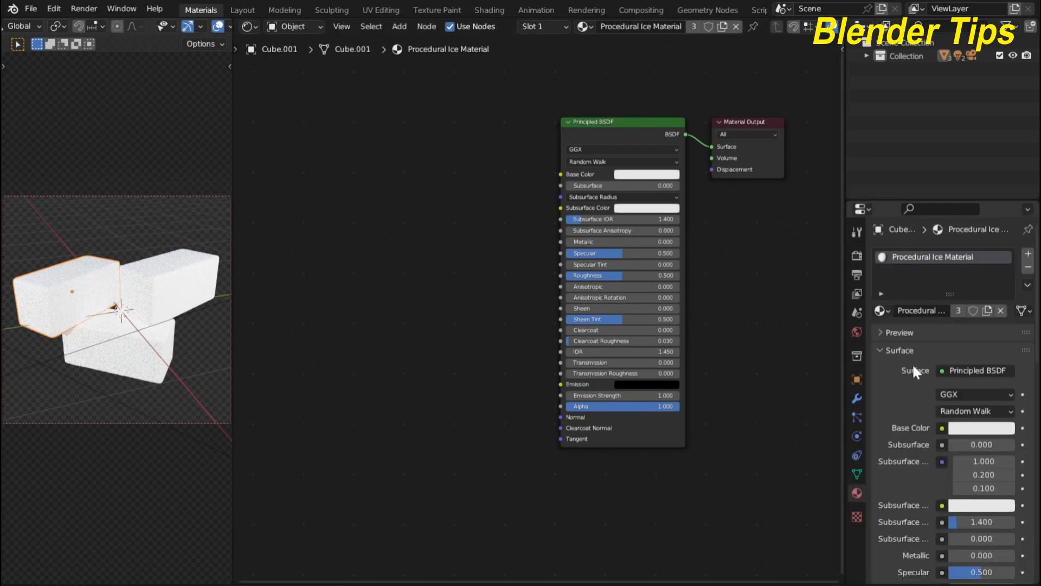
pyautogui.scroll(-20, 916, 362)
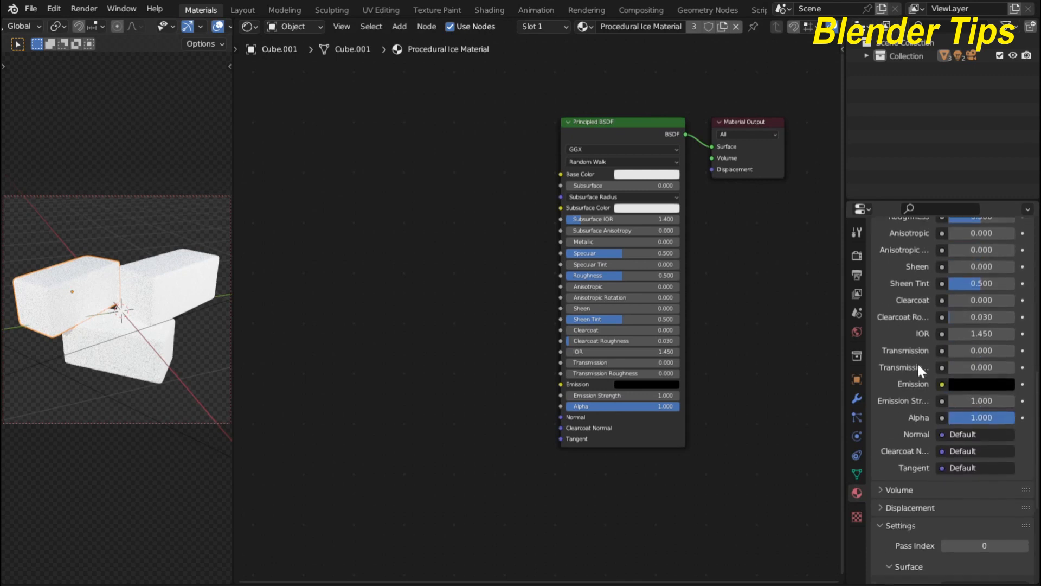
pyautogui.scroll(-1, 900, 399)
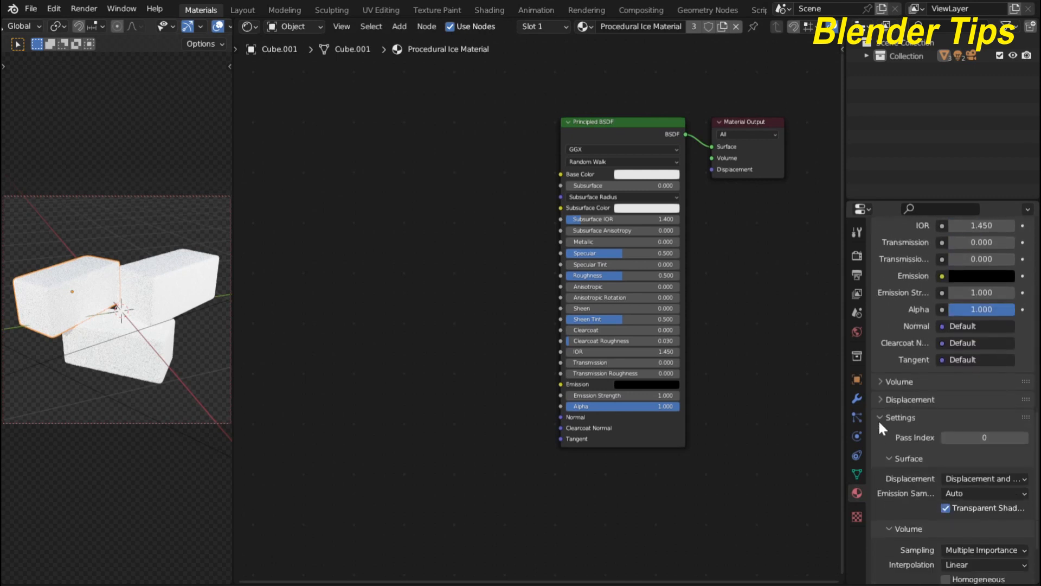
pyautogui.scroll(-1, 877, 421)
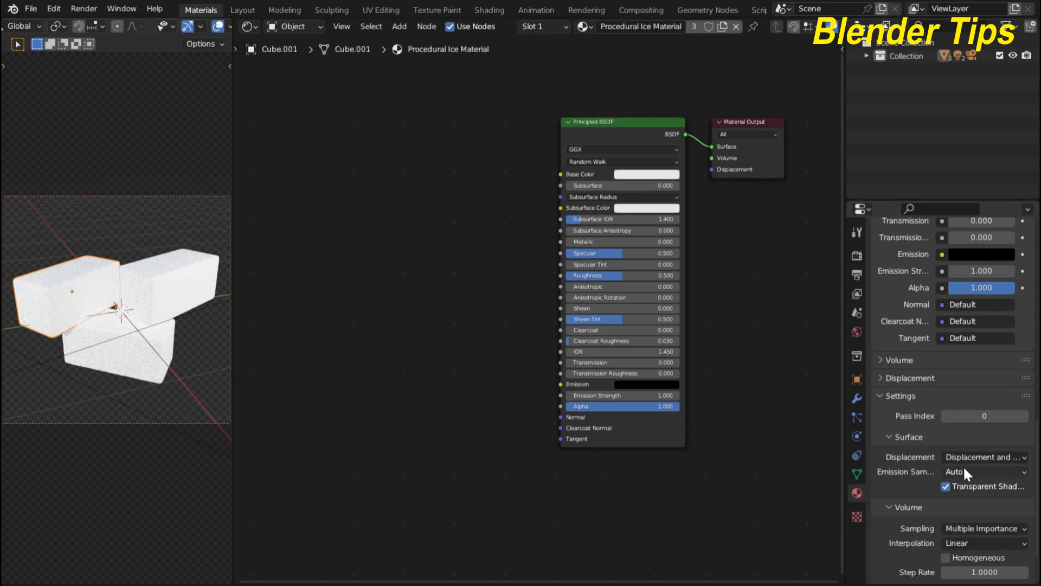
pyautogui.click(977, 457)
# Add a Noise Texture node to the material and place it well before the Principled BSDF node
pyautogui.scroll(2, 490, 285)
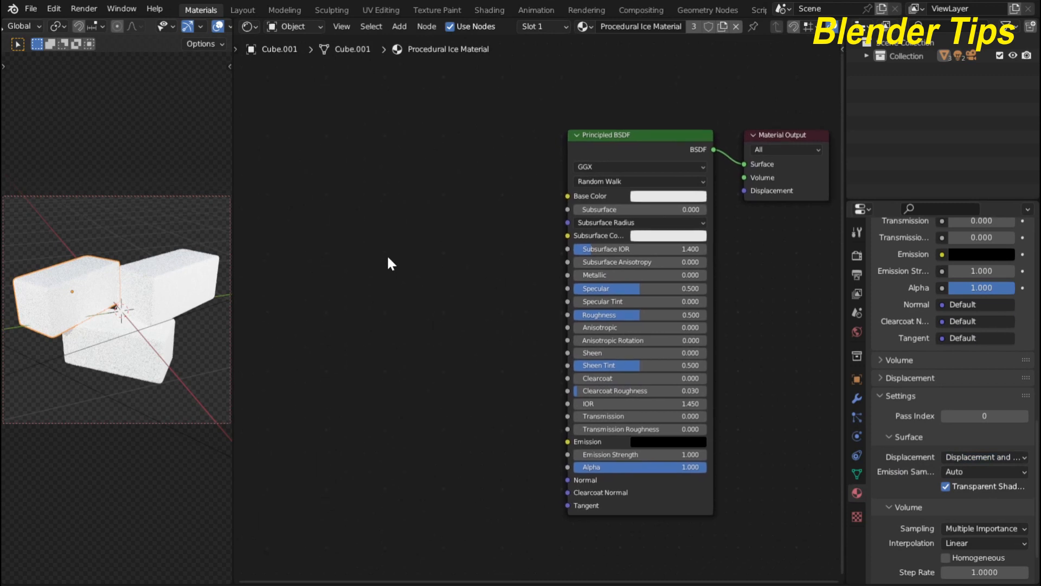
pyautogui.press('F6')
pyautogui.hotkey('shift', 'a')
pyautogui.click(385, 234)
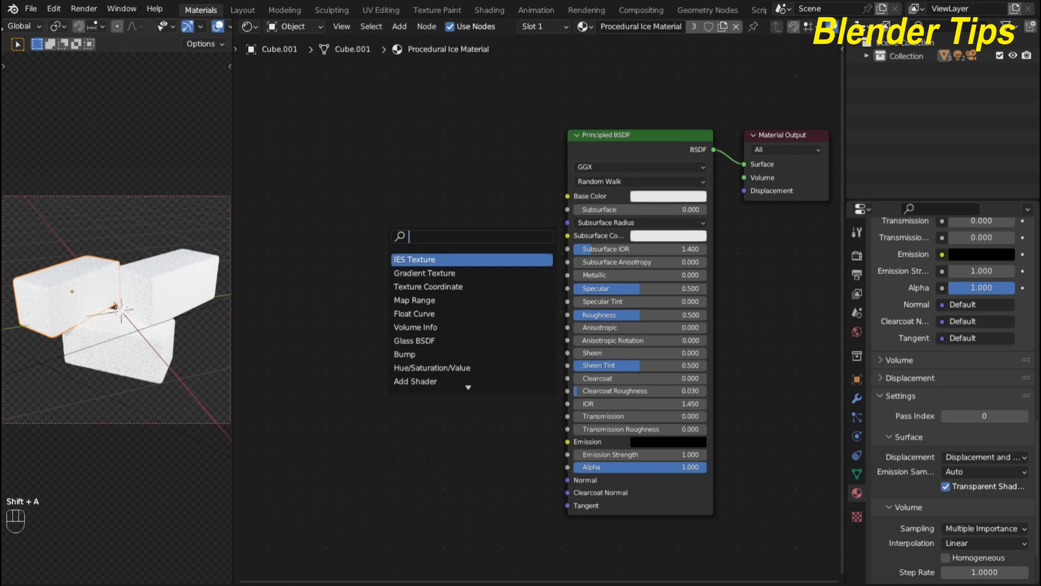
pyautogui.write('noise')
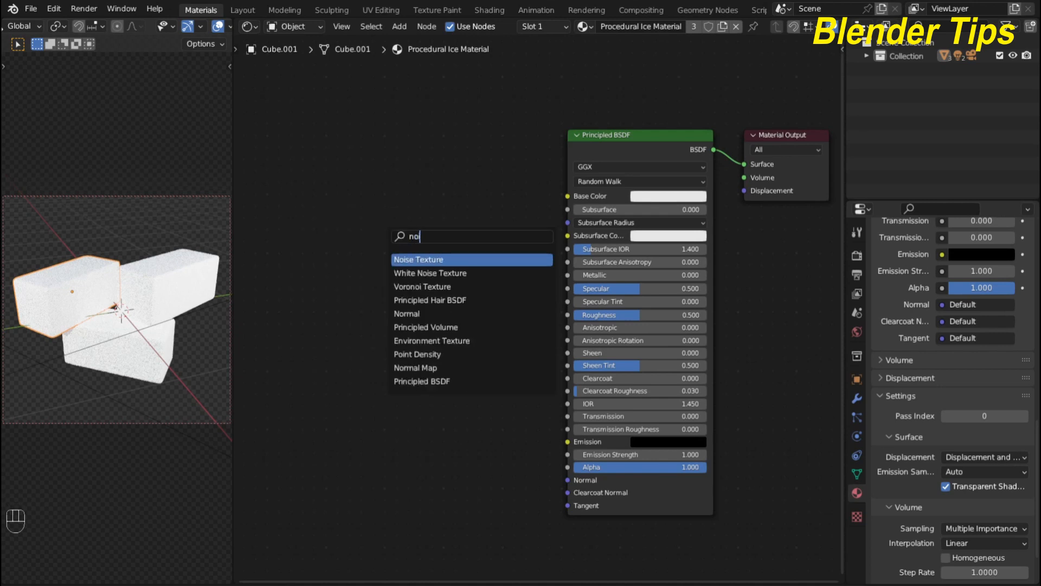
pyautogui.press('Return')
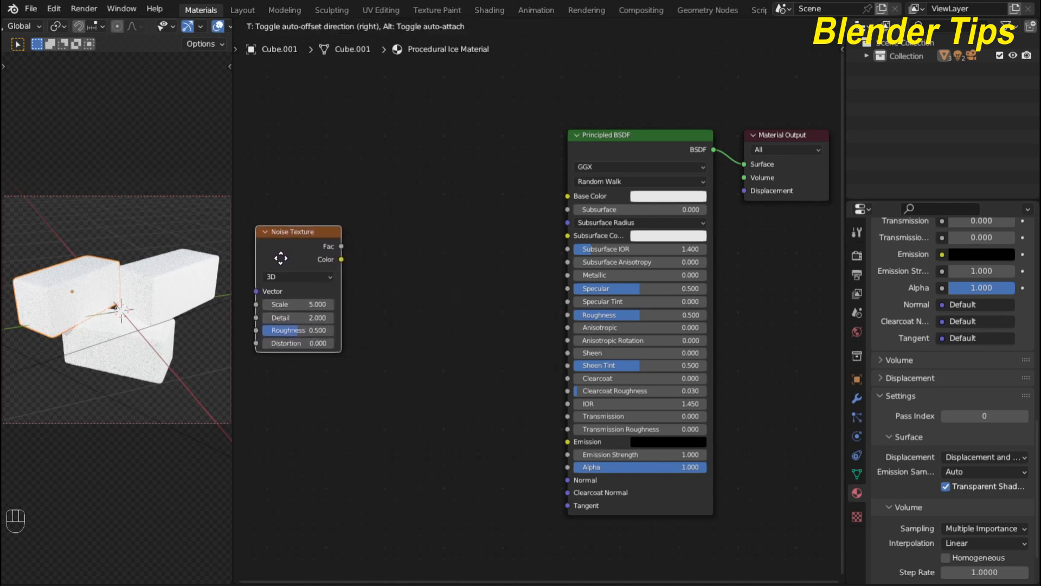
pyautogui.click(275, 256)
pyautogui.scroll(-1, 370, 264)
pyautogui.moveTo(372, 265); pyautogui.dragTo(476, 255, button='middle')
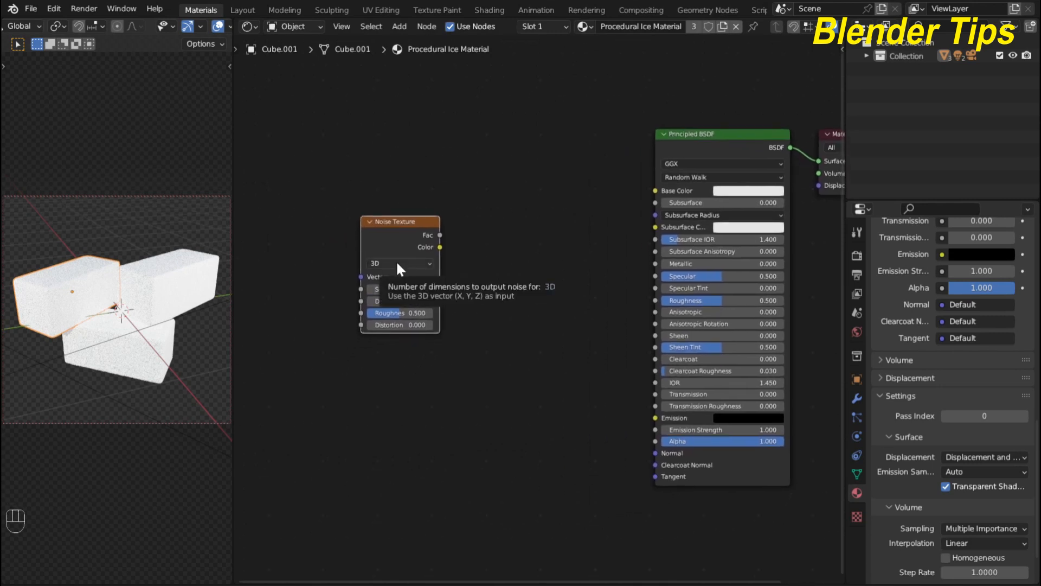
# Add Texture Coordinate and Mapping nodes connected to the Noise Texture's Vector input
pyautogui.hotkey('ctrl', 't')
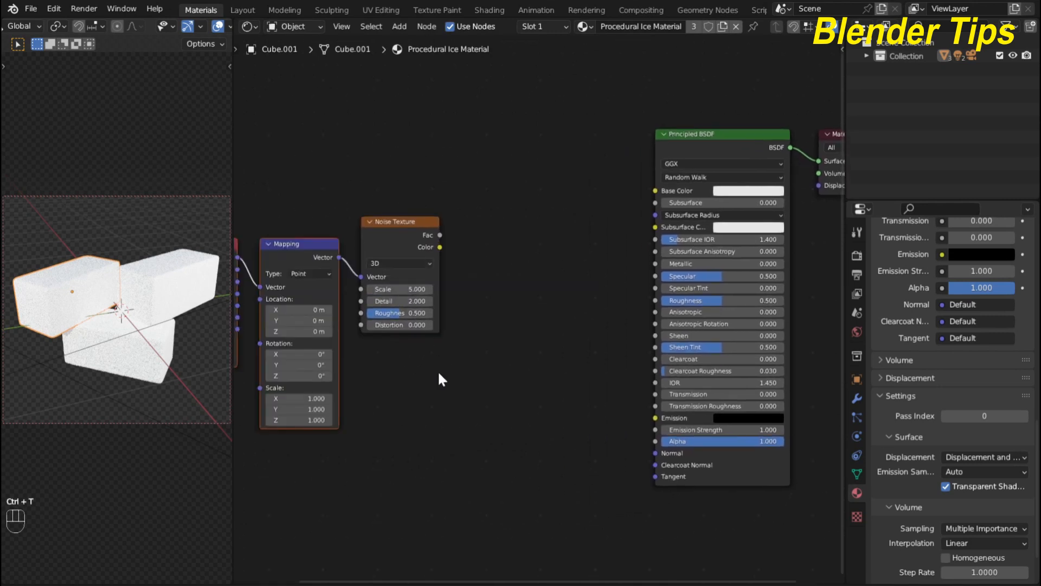
pyautogui.moveTo(438, 369); pyautogui.dragTo(531, 372, button='middle')
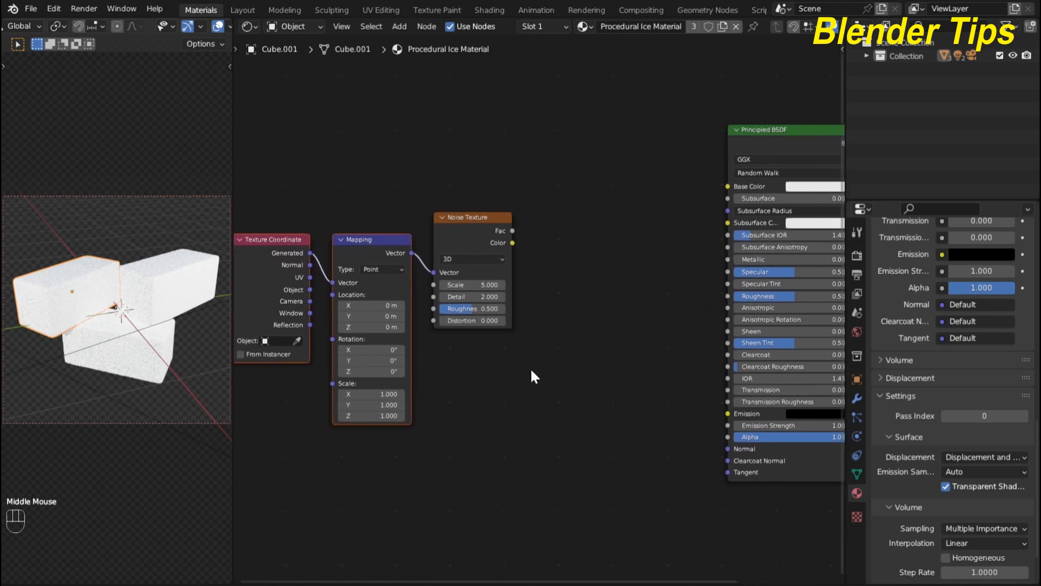
pyautogui.click(362, 195)
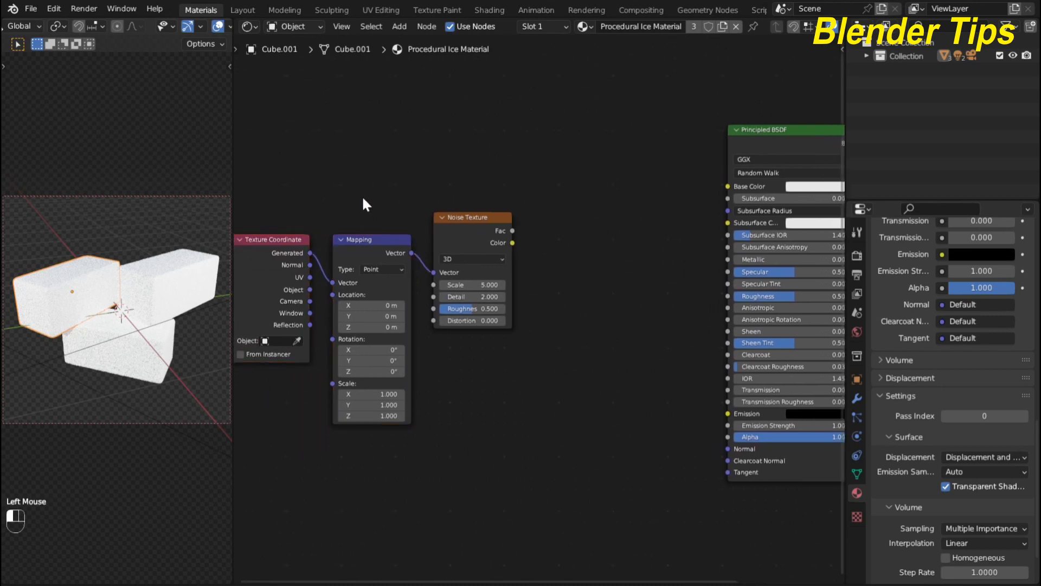
# Delete the Mapping node and link the Texture Coordinate's Object output to the Noise Texture's Vector input
pyautogui.click(358, 251)
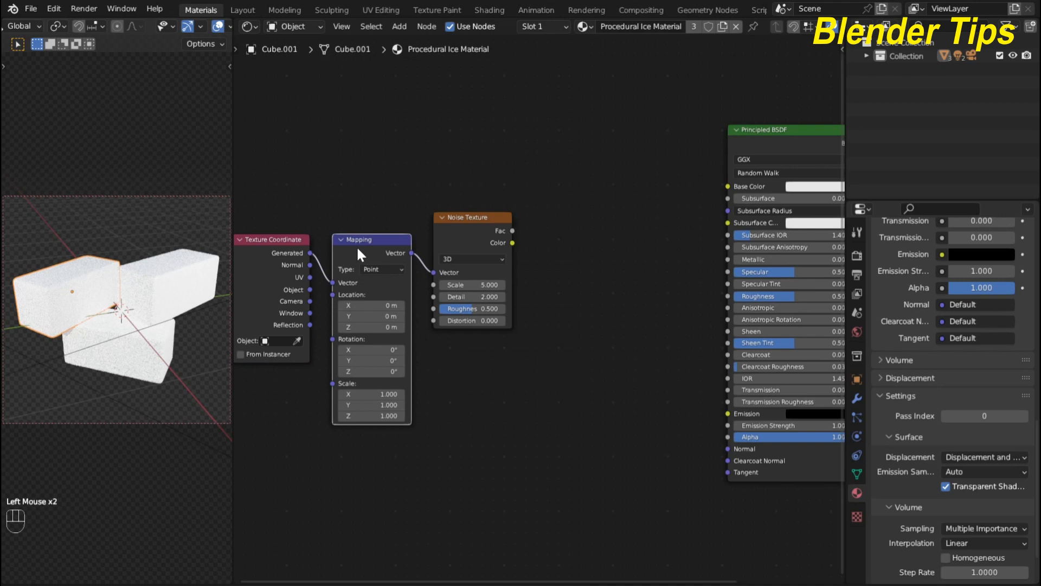
pyautogui.press('Delete')
pyautogui.moveTo(310, 289); pyautogui.dragTo(442, 271)
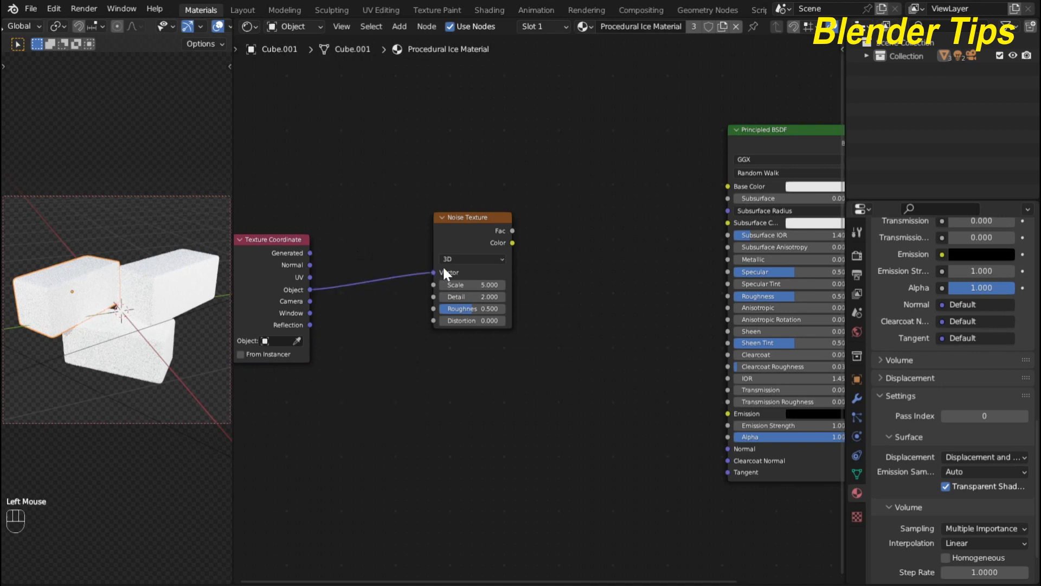
# Preview the Noise Texture's Fac output on the cubes by routing it directly to the Material Output's Surface input
pyautogui.scroll(-1, 530, 268)
pyautogui.moveTo(537, 282); pyautogui.dragTo(471, 279, button='middle')
pyautogui.scroll(2, 467, 302)
pyautogui.scroll(-1, 467, 303)
pyautogui.click(378, 241)
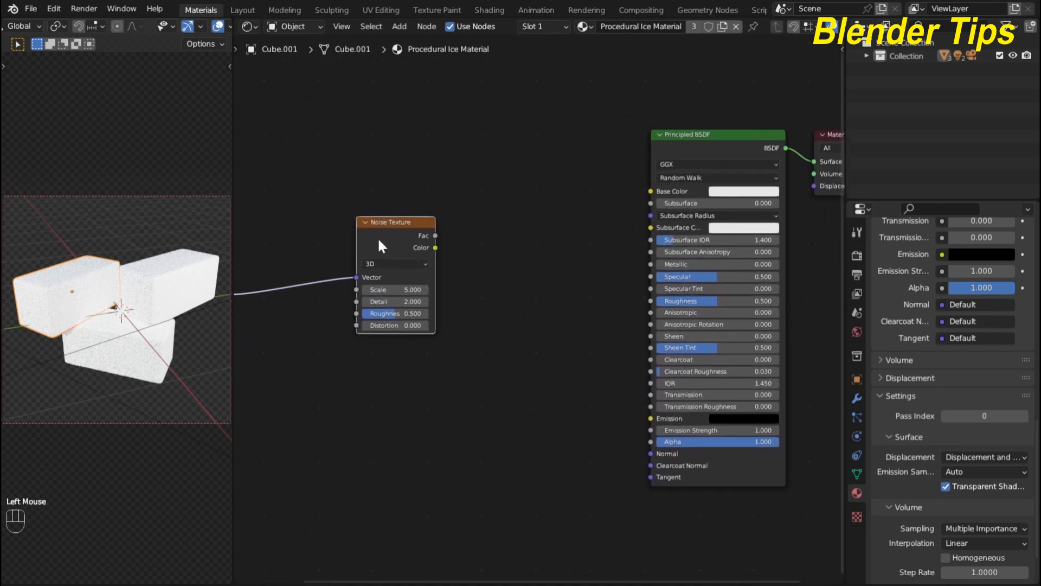
pyautogui.keyDown('ctrl'); pyautogui.keyDown('shift'); pyautogui.click(378, 241); pyautogui.keyUp('shift'); pyautogui.keyUp('ctrl')
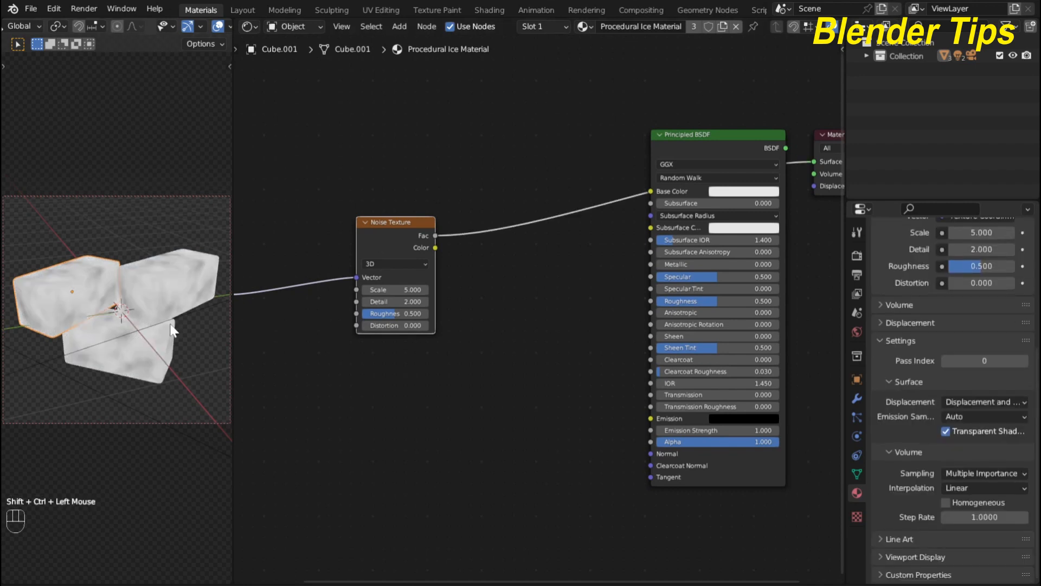
pyautogui.scroll(2, 170, 326)
pyautogui.scroll(-1, 171, 323)
pyautogui.moveTo(477, 300); pyautogui.dragTo(471, 352, button='middle')
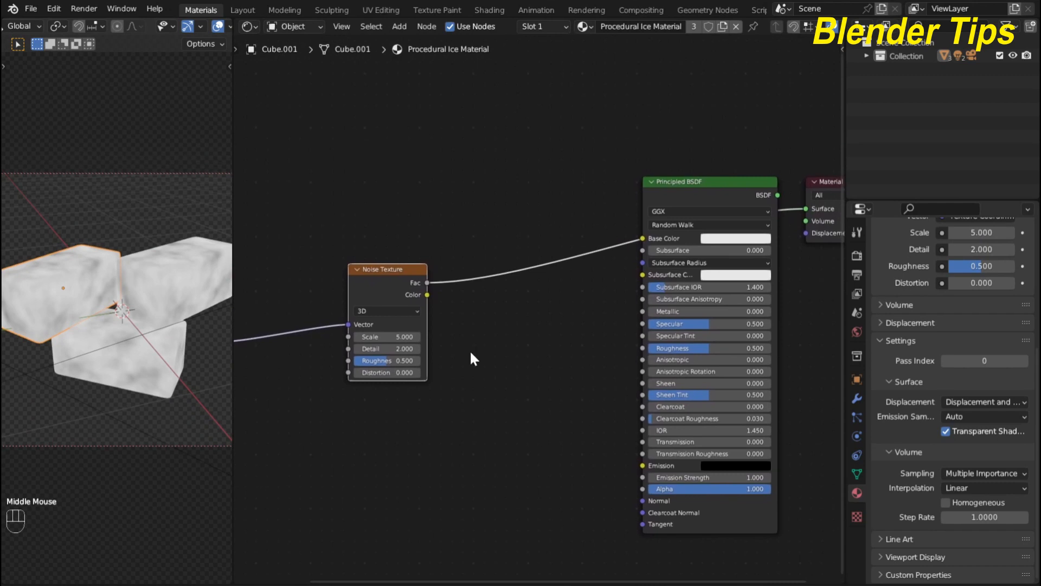
# Insert a Color Ramp node after the Noise Texture's Fac output and move its black stop to position 0.354
pyautogui.moveTo(393, 373); pyautogui.dragTo(428, 343, button='middle')
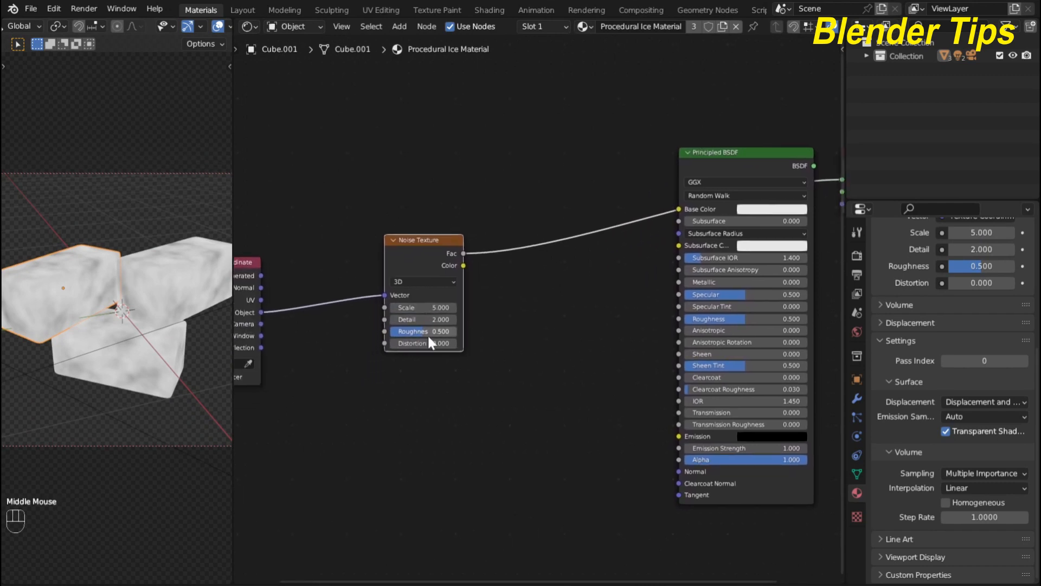
pyautogui.moveTo(493, 308); pyautogui.dragTo(460, 328, button='middle')
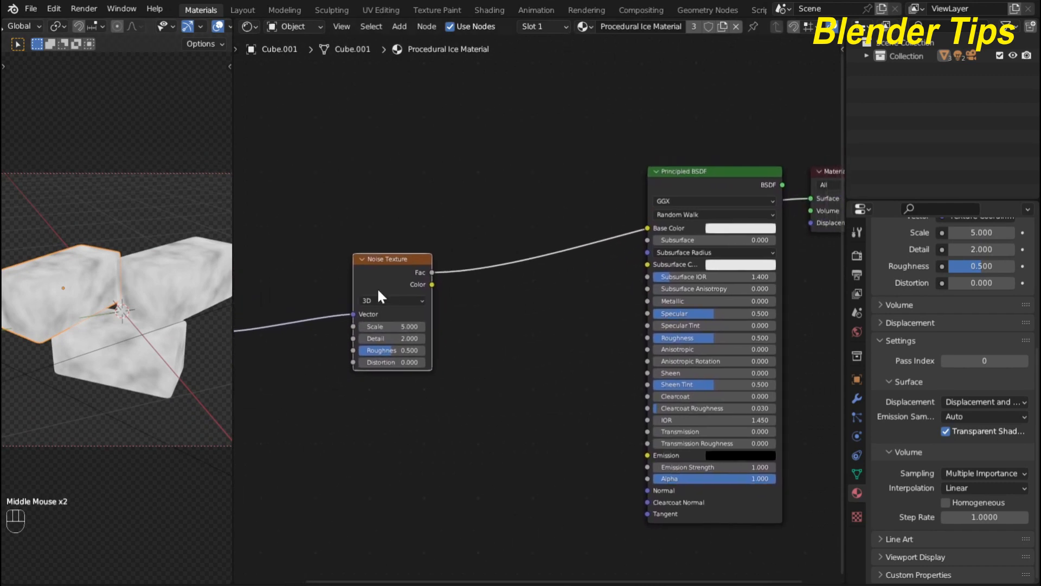
pyautogui.scroll(1, 422, 284)
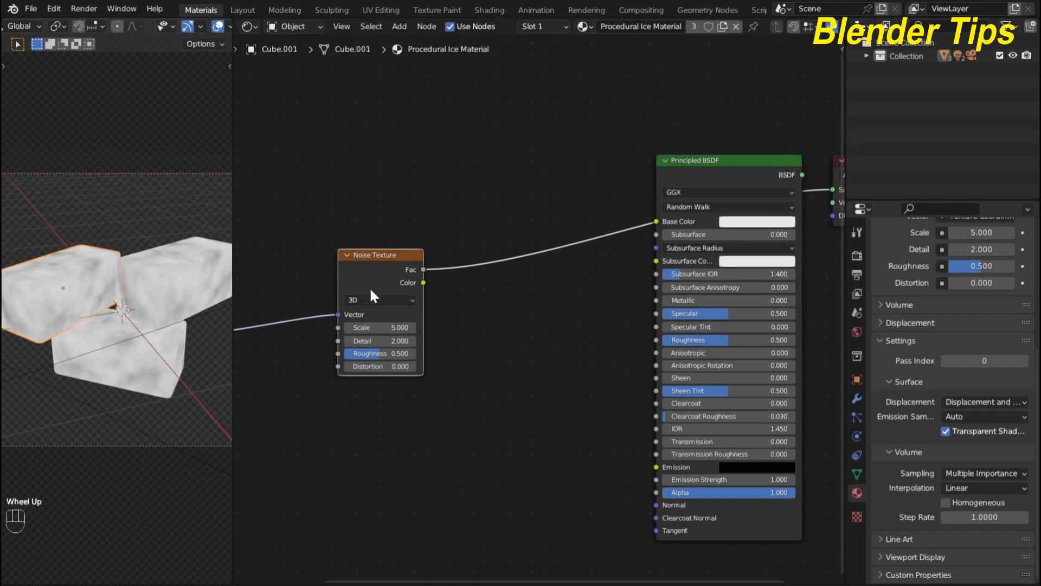
pyautogui.moveTo(374, 270); pyautogui.dragTo(340, 315)
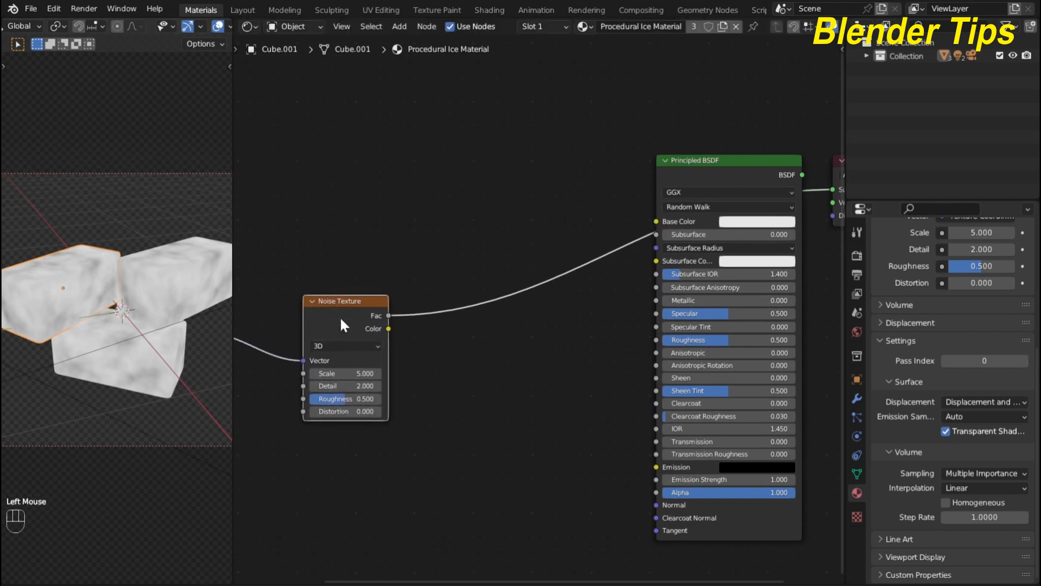
pyautogui.hotkey('shift', 'a')
pyautogui.click(397, 201)
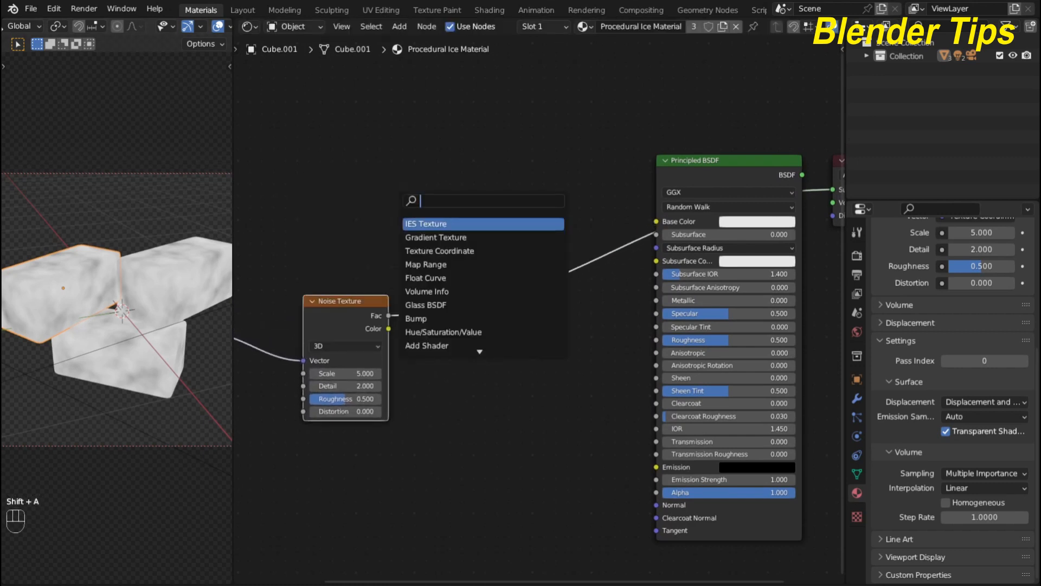
pyautogui.write('co')
pyautogui.click(428, 238)
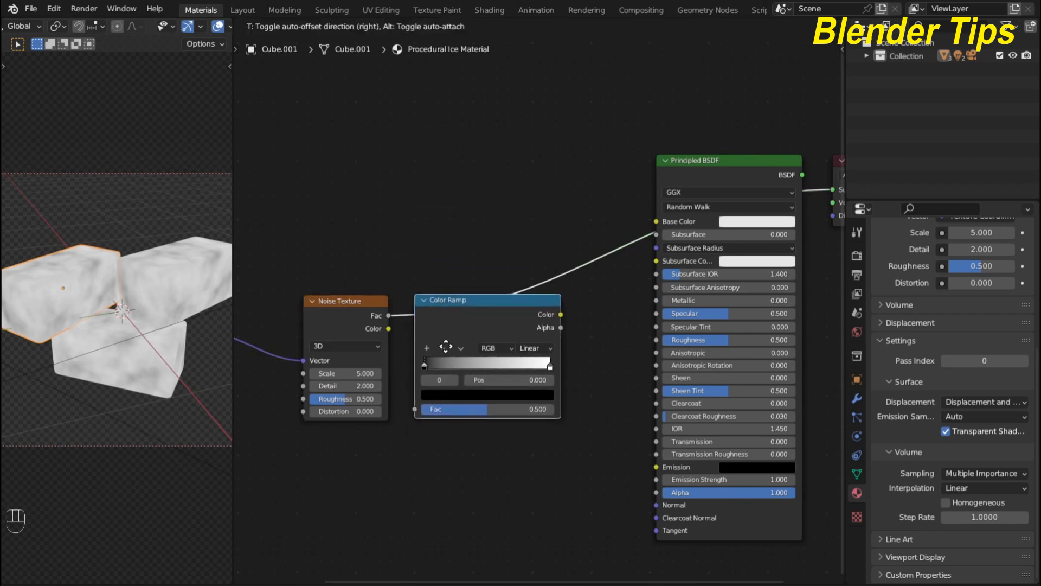
pyautogui.click(466, 341)
pyautogui.moveTo(379, 220); pyautogui.dragTo(344, 196, button='middle')
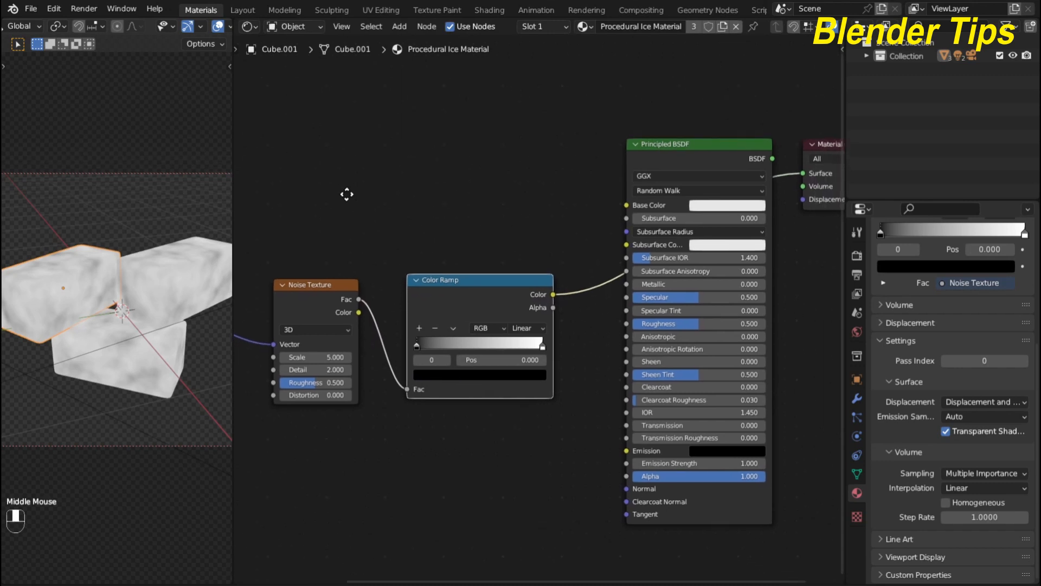
pyautogui.moveTo(416, 347); pyautogui.dragTo(463, 354)
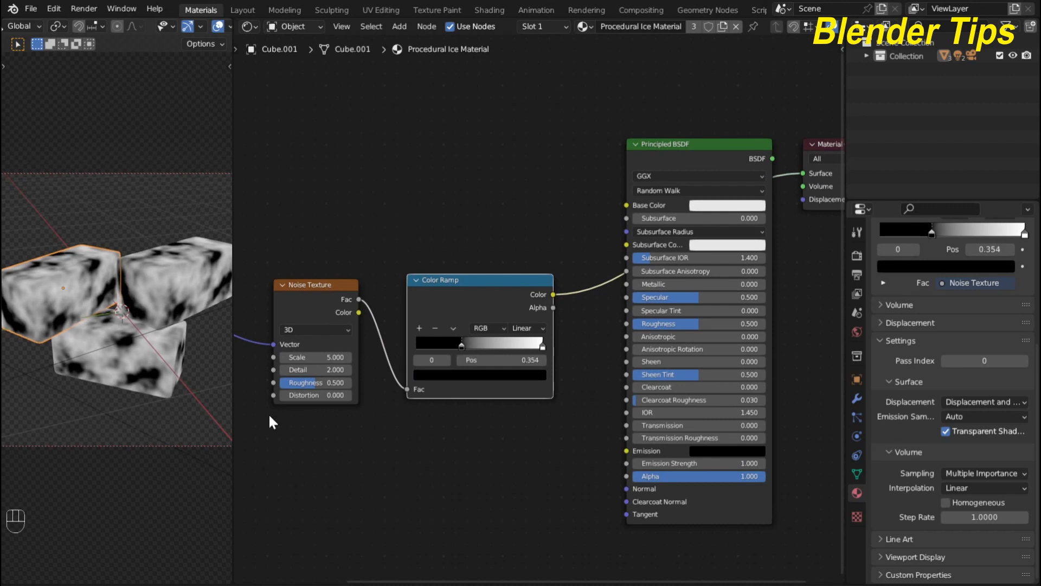
# Set the Noise Texture's Scale to 4 and its Detail to 14
pyautogui.moveTo(268, 412); pyautogui.dragTo(342, 399, button='middle')
pyautogui.scroll(4, 342, 399)
pyautogui.click(304, 342)
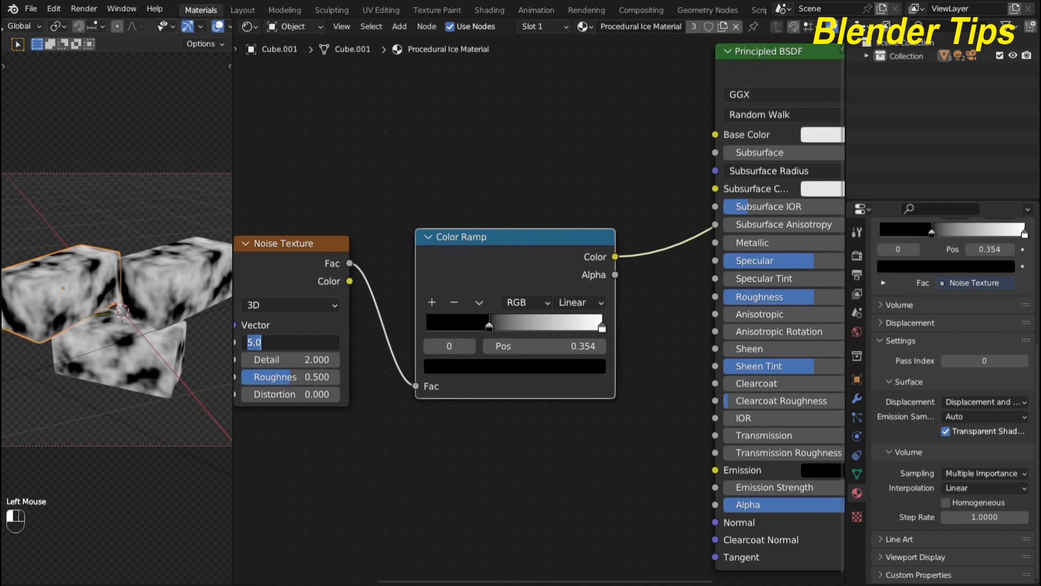
pyautogui.write('4')
pyautogui.press('Return')
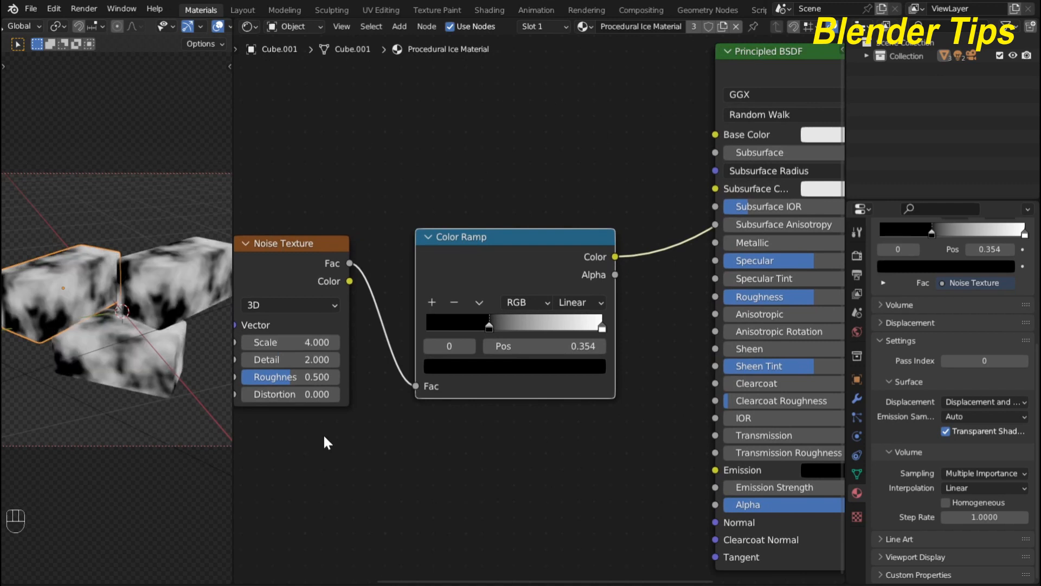
pyautogui.moveTo(323, 434); pyautogui.dragTo(392, 421, button='middle')
pyautogui.scroll(2, 380, 407)
pyautogui.click(330, 353)
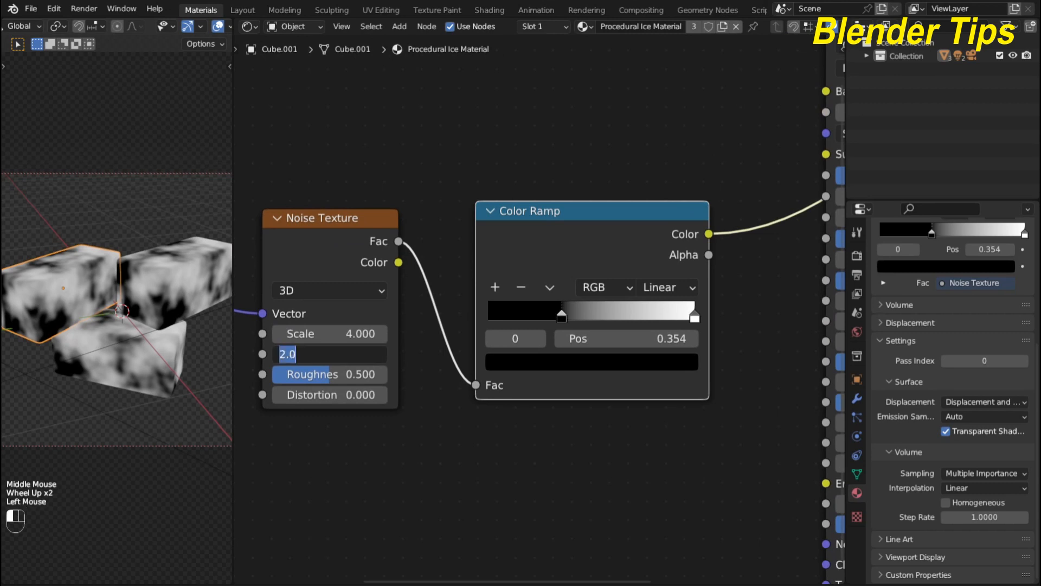
pyautogui.write('14')
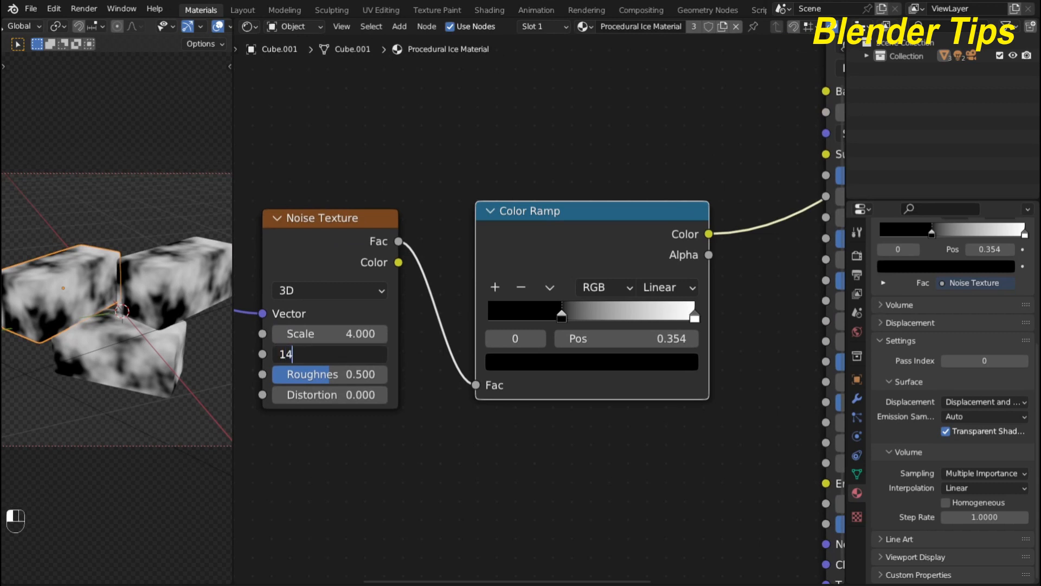
pyautogui.press('Return')
pyautogui.scroll(2, 176, 343)
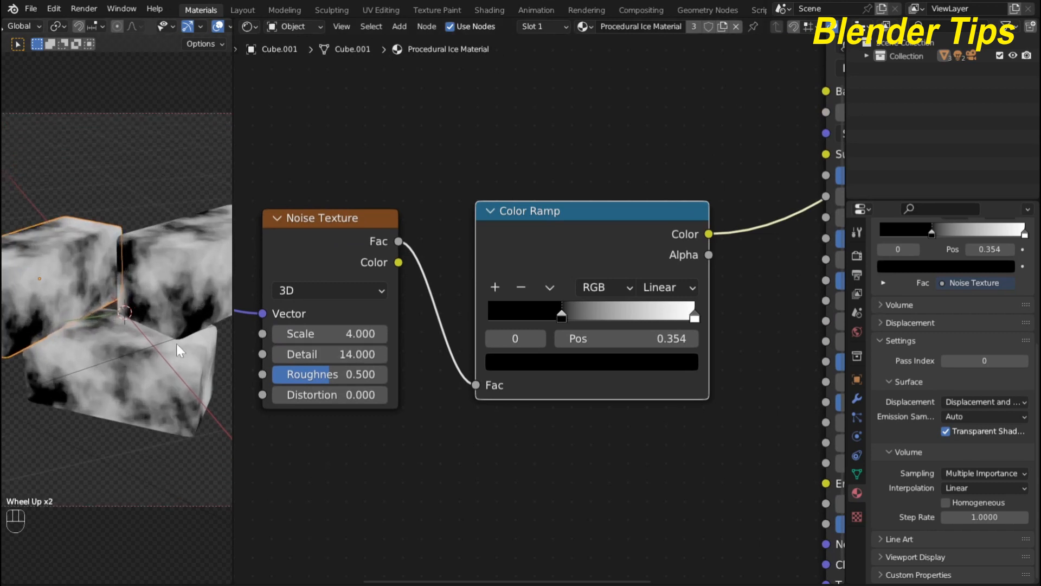
# Feed the Color Ramp's Color output into the Principled BSDF's Base Color and the BSDF output into the Material Output's Surface
pyautogui.scroll(-3, 386, 170)
pyautogui.scroll(-2, 387, 170)
pyautogui.moveTo(388, 179); pyautogui.dragTo(457, 162, button='middle')
pyautogui.scroll(-2, 432, 180)
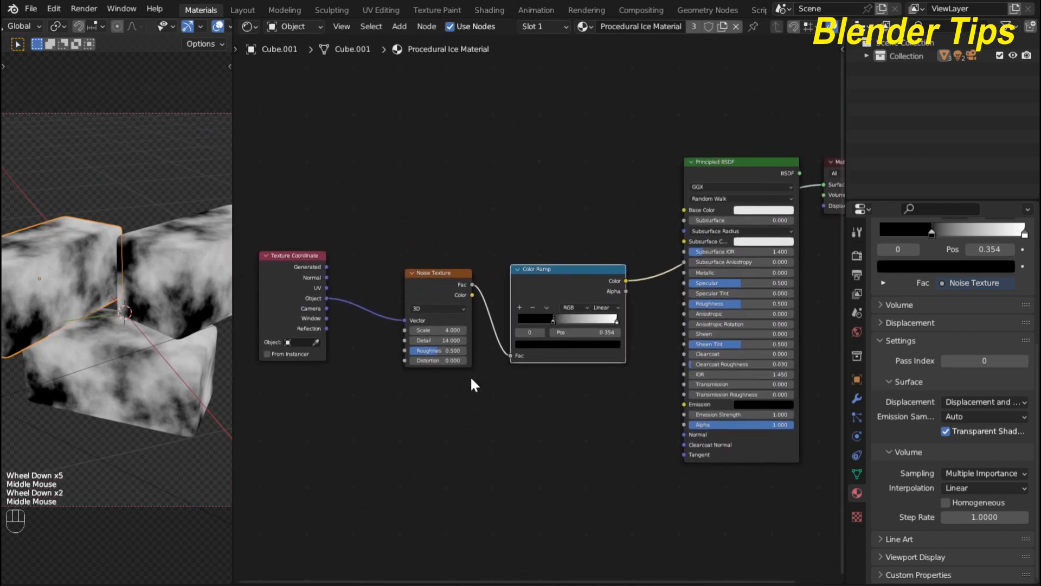
pyautogui.moveTo(485, 398); pyautogui.dragTo(434, 408, button='middle')
pyautogui.moveTo(503, 296)
pyautogui.mouseDown()
pyautogui.moveTo(478, 309)
pyautogui.moveTo(490, 300)
pyautogui.mouseUp()
pyautogui.moveTo(669, 176)
pyautogui.mouseDown()
pyautogui.moveTo(677, 188)
pyautogui.moveTo(655, 184)
pyautogui.mouseUp()
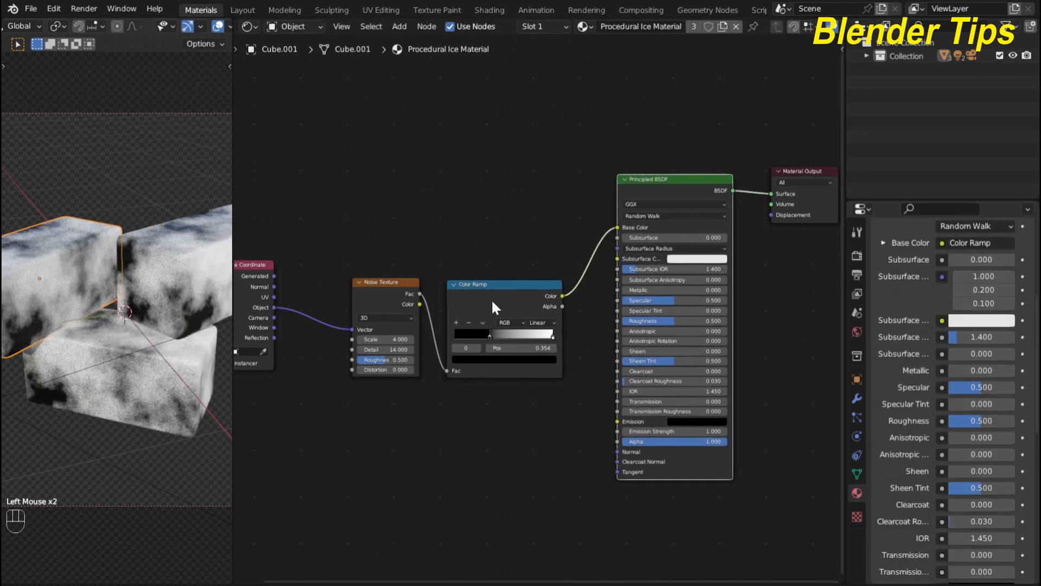
pyautogui.moveTo(491, 307); pyautogui.dragTo(495, 329)
# Link the Color Ramp's Color output to the Principled BSDF's Normal input and spread the two nodes apart
pyautogui.scroll(3, 551, 468)
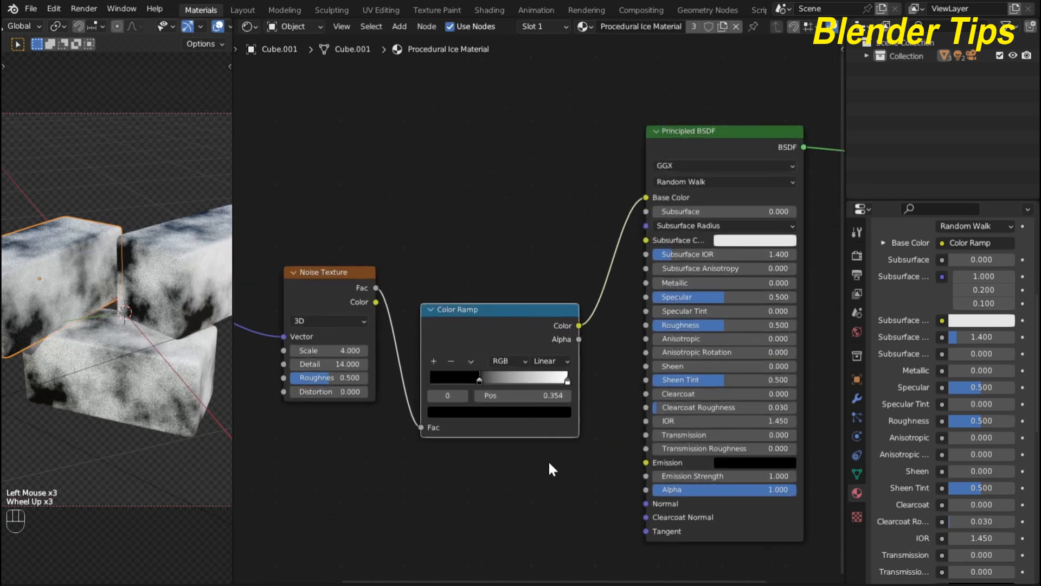
pyautogui.moveTo(550, 467); pyautogui.dragTo(499, 355, button='middle')
pyautogui.moveTo(528, 215); pyautogui.dragTo(593, 392)
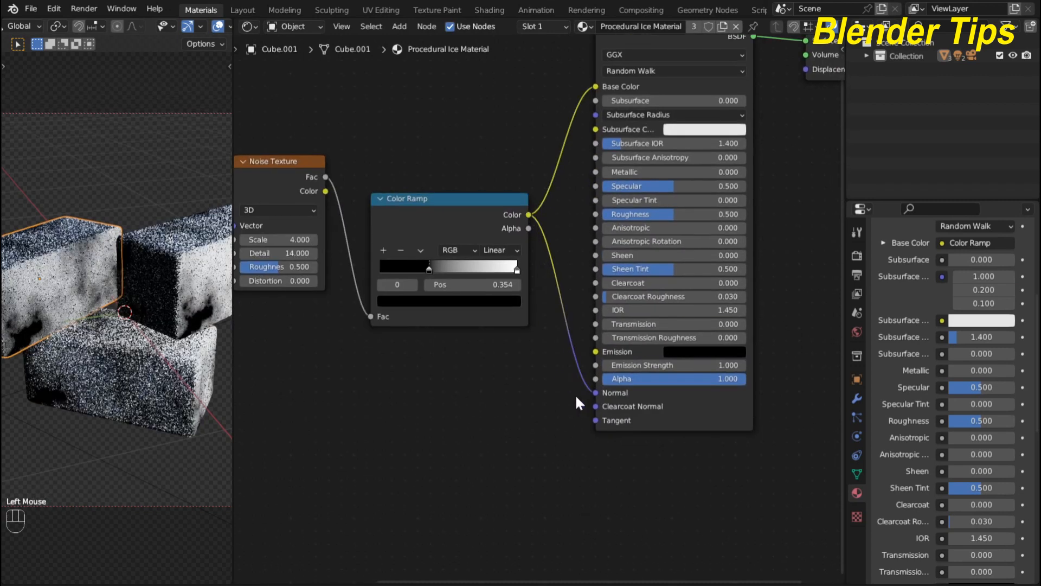
pyautogui.scroll(-1, 439, 399)
pyautogui.moveTo(439, 399); pyautogui.dragTo(443, 429, button='middle')
pyautogui.moveTo(458, 248); pyautogui.dragTo(448, 287)
pyautogui.moveTo(644, 168); pyautogui.dragTo(623, 225, button='middle')
pyautogui.moveTo(648, 133); pyautogui.dragTo(692, 150)
pyautogui.moveTo(481, 229); pyautogui.dragTo(452, 178, button='middle')
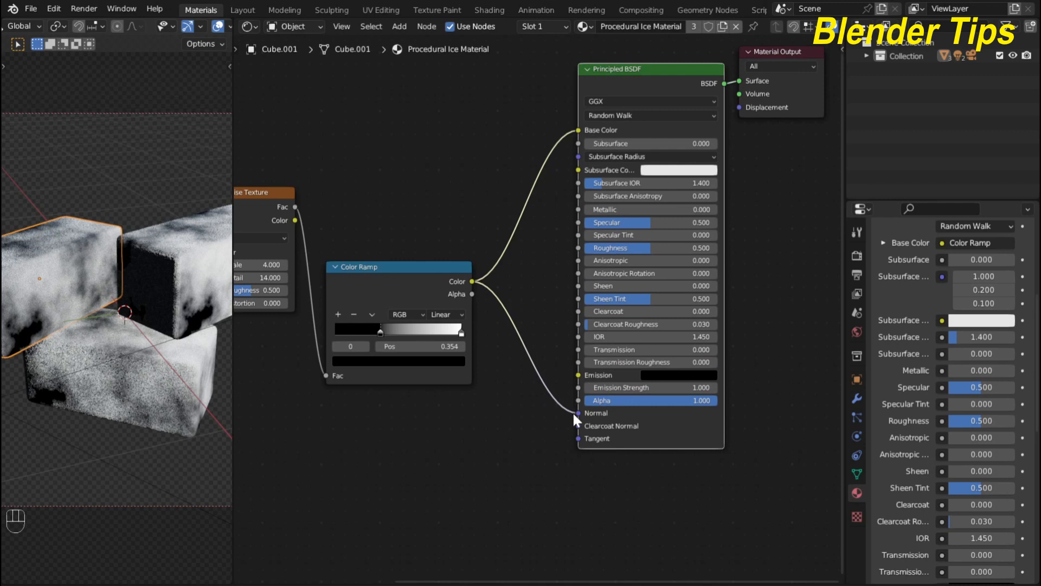
# Insert a Bump node on the Normal link and feed the Color Ramp's Color into its Height input instead of Normal
pyautogui.hotkey('shift', 'a')
pyautogui.click(510, 399)
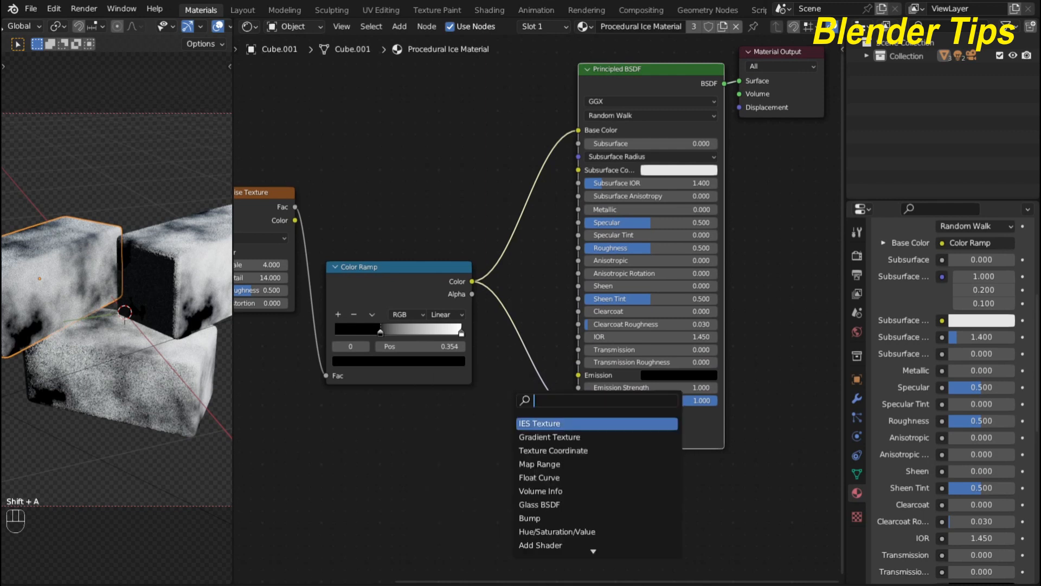
pyautogui.write('bu')
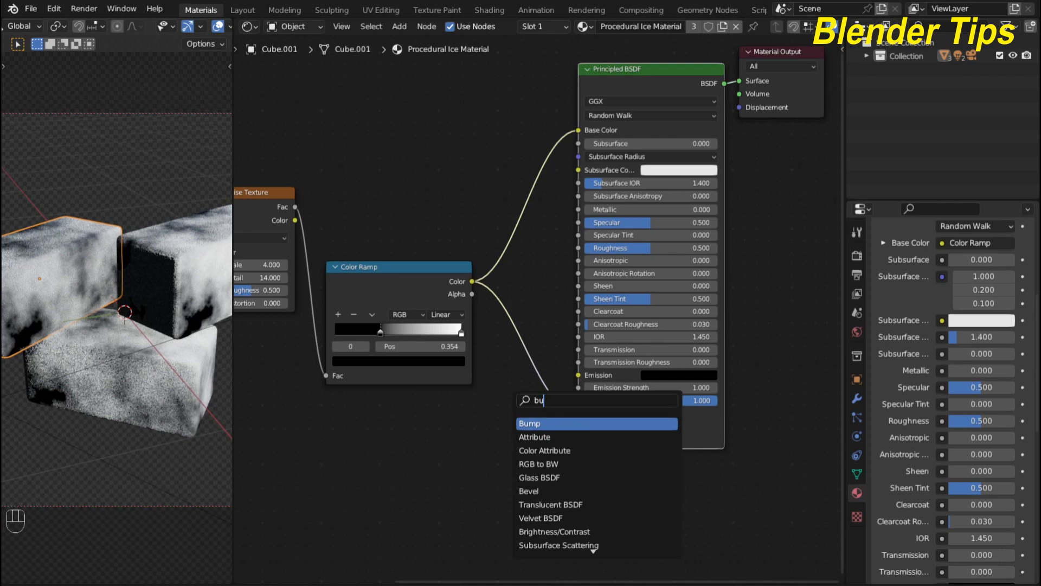
pyautogui.press('Return')
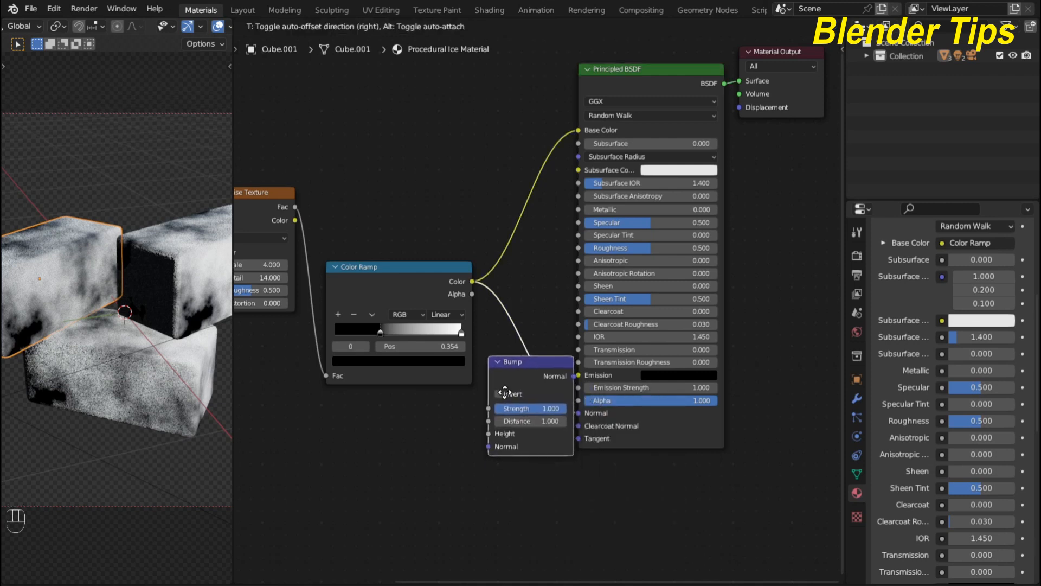
pyautogui.click(505, 389)
pyautogui.scroll(3, 481, 486)
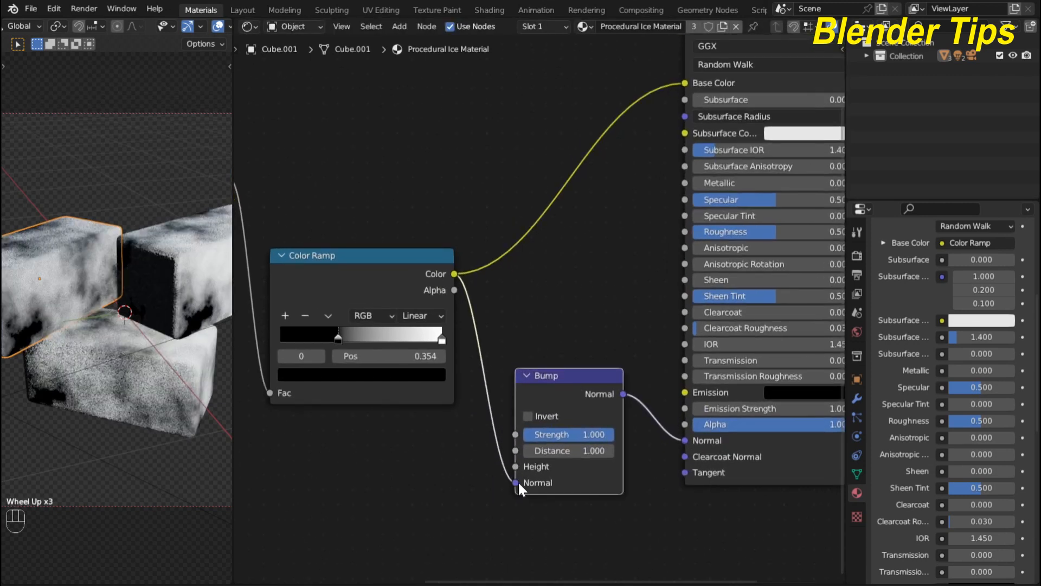
pyautogui.moveTo(516, 483)
pyautogui.mouseDown()
pyautogui.moveTo(498, 467)
pyautogui.moveTo(515, 467)
pyautogui.mouseUp()
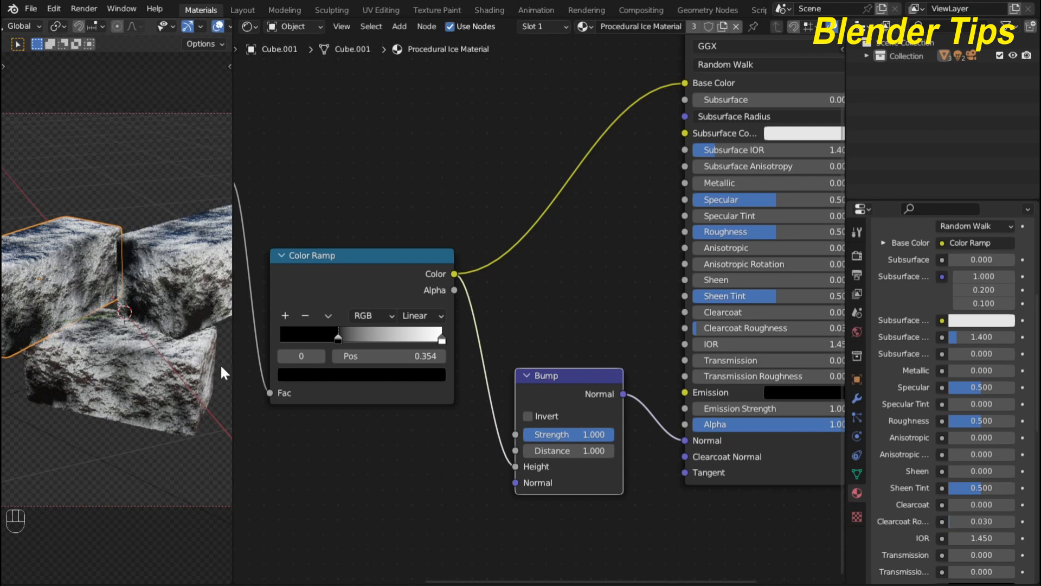
# Set the Bump node's Strength to 0.25
pyautogui.moveTo(544, 436); pyautogui.dragTo(475, 435)
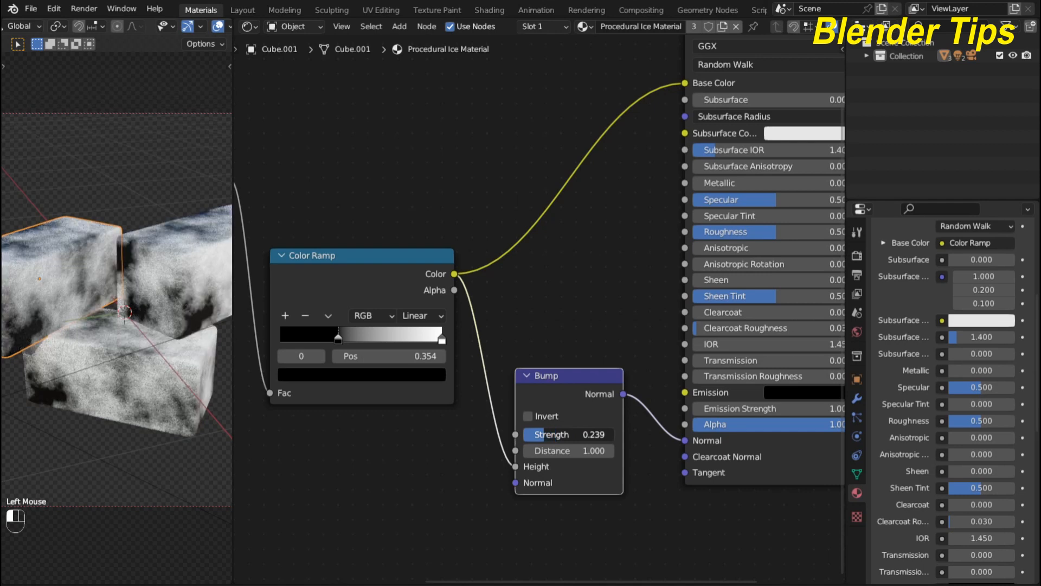
pyautogui.click(544, 434)
pyautogui.write('0.25')
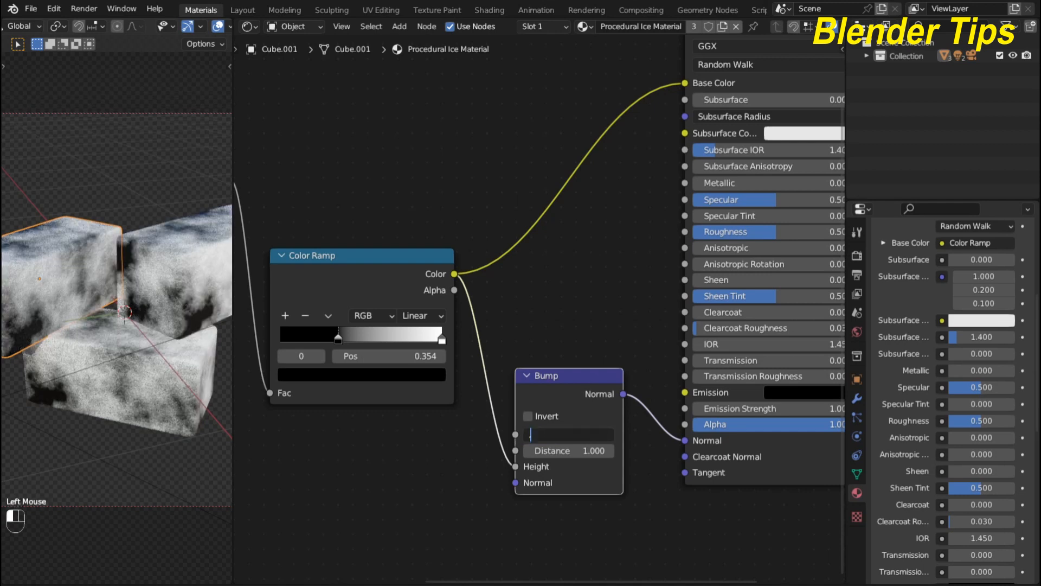
pyautogui.press('Return')
# Connect the Noise Texture's Fac output to the Principled BSDF's Roughness input
pyautogui.scroll(-6, 410, 278)
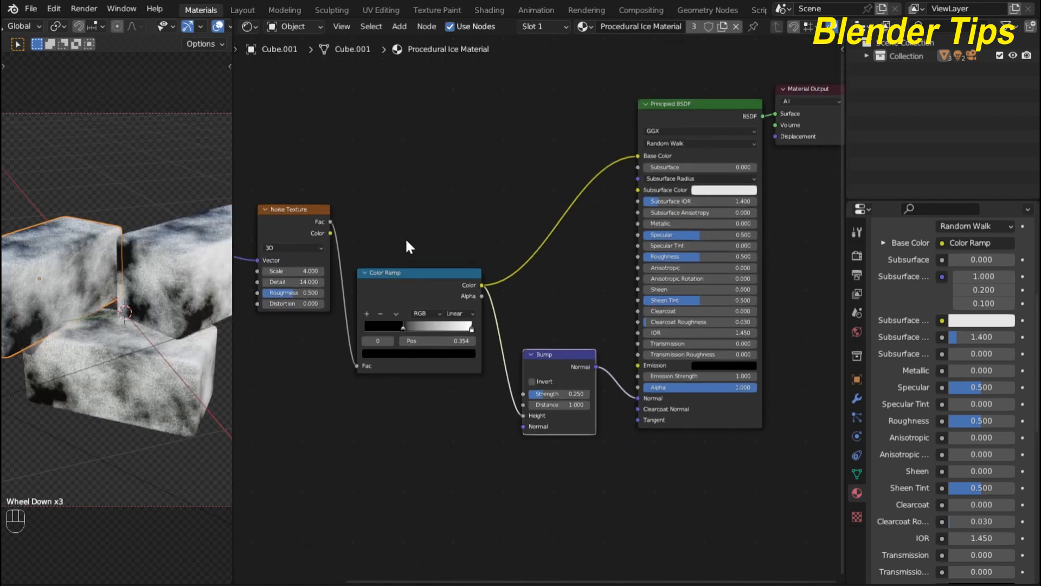
pyautogui.moveTo(405, 238); pyautogui.dragTo(409, 195, button='middle')
pyautogui.scroll(3, 451, 270)
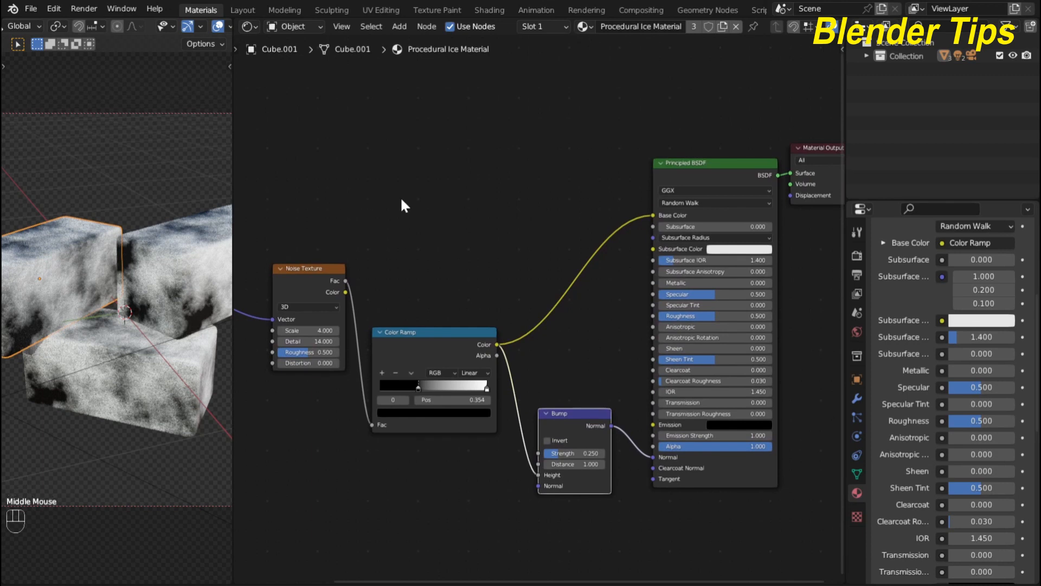
pyautogui.moveTo(345, 280); pyautogui.dragTo(646, 313)
pyautogui.scroll(3, 436, 217)
pyautogui.scroll(-5, 435, 206)
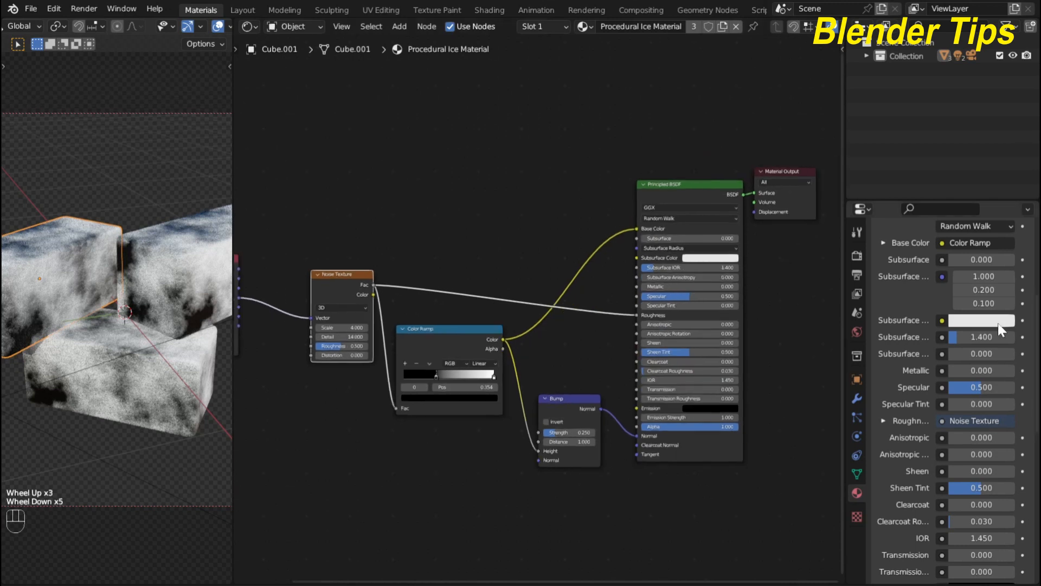
# Set the total maximum light path bounces to 4 in the render settings
pyautogui.click(856, 256)
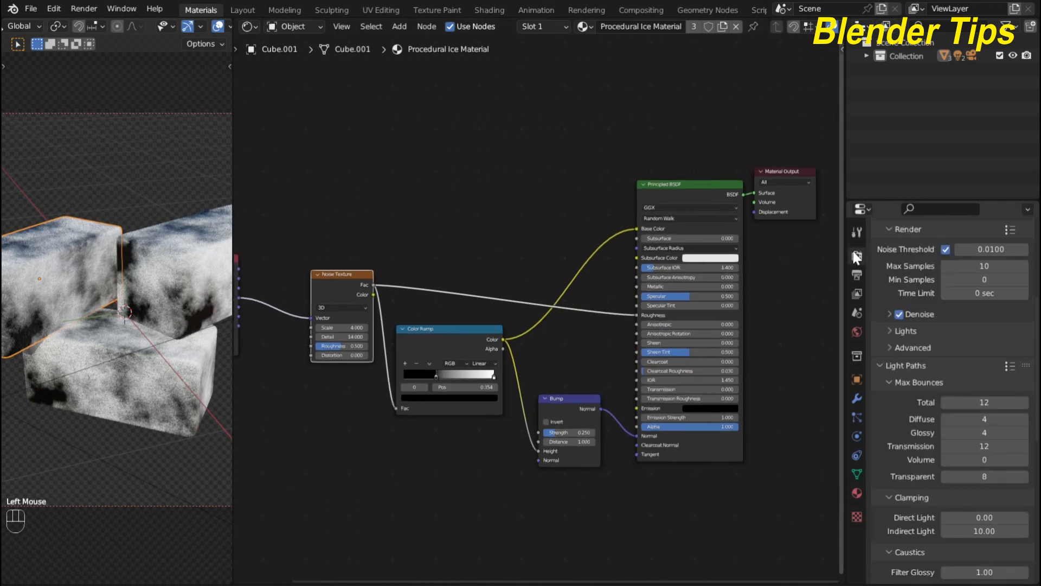
pyautogui.scroll(-6, 926, 301)
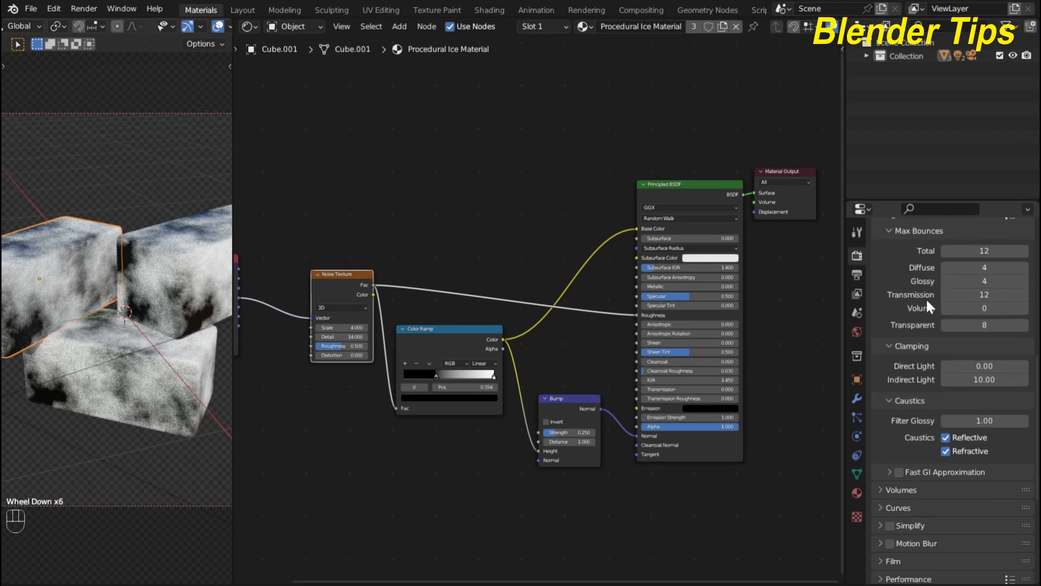
pyautogui.scroll(-6, 926, 303)
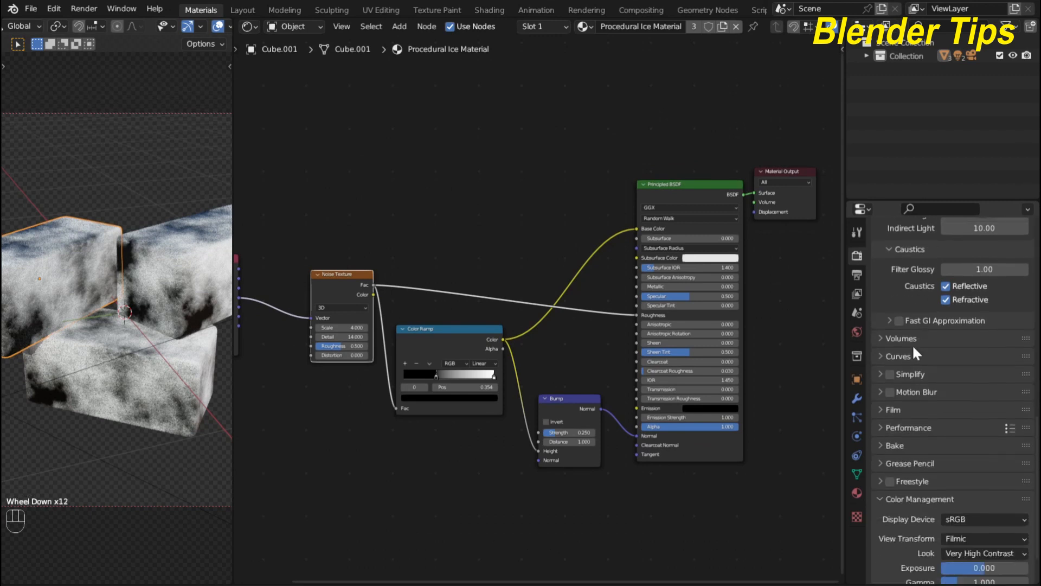
pyautogui.scroll(7, 914, 352)
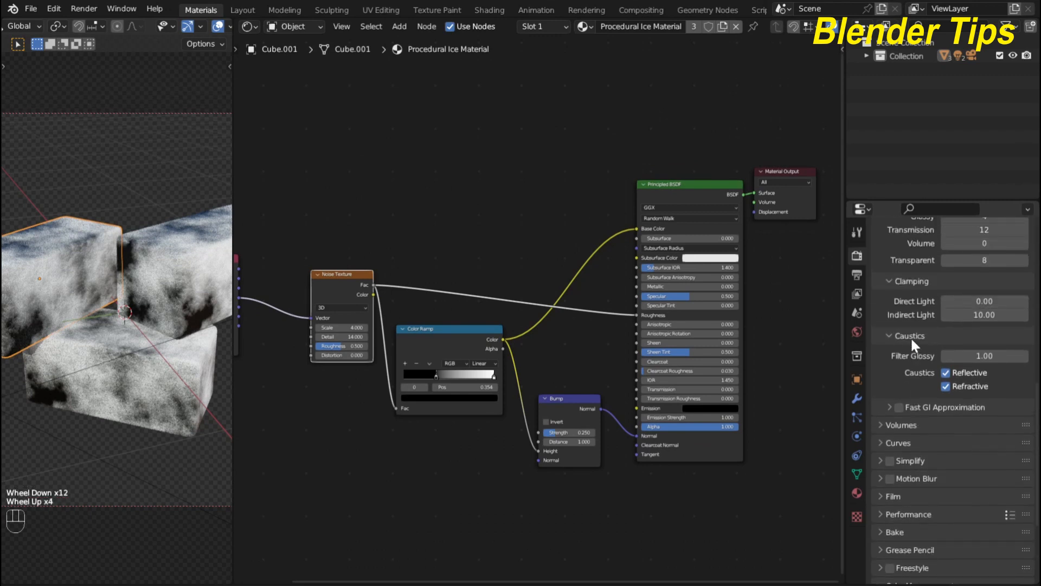
pyautogui.scroll(1, 912, 336)
pyautogui.scroll(2, 925, 277)
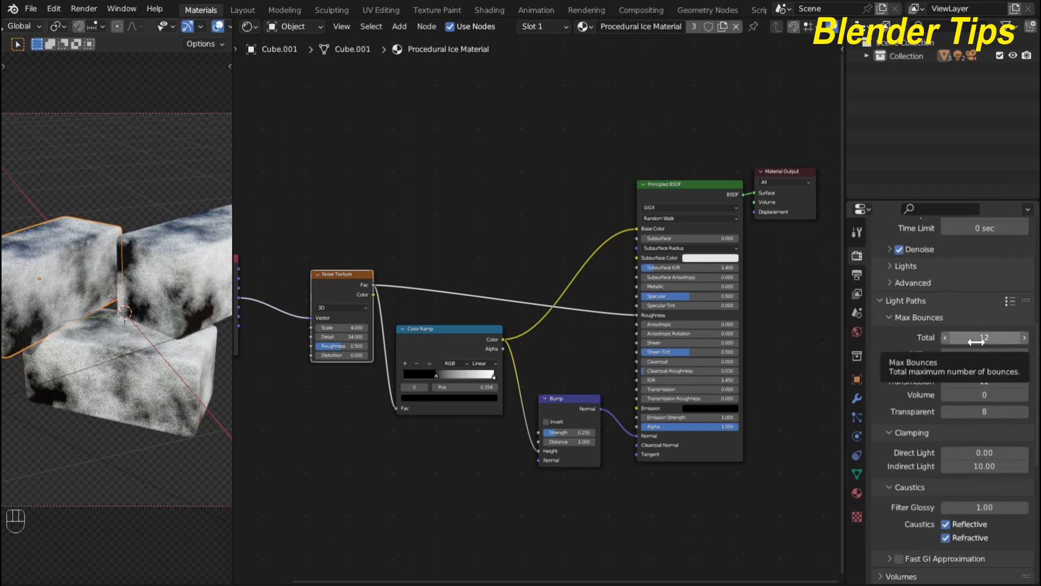
pyautogui.click(976, 342)
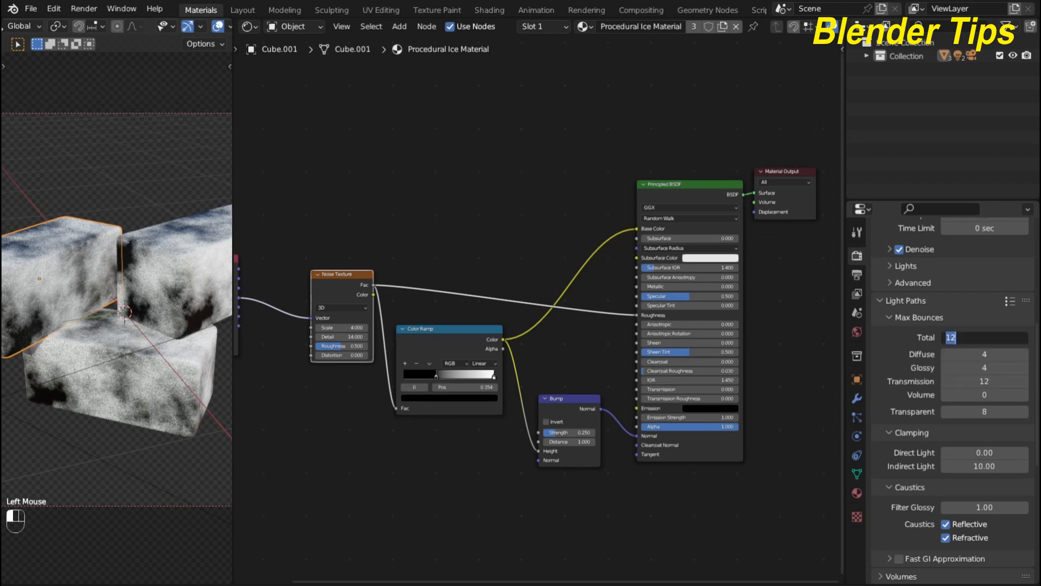
pyautogui.write('4')
pyautogui.press('Return')
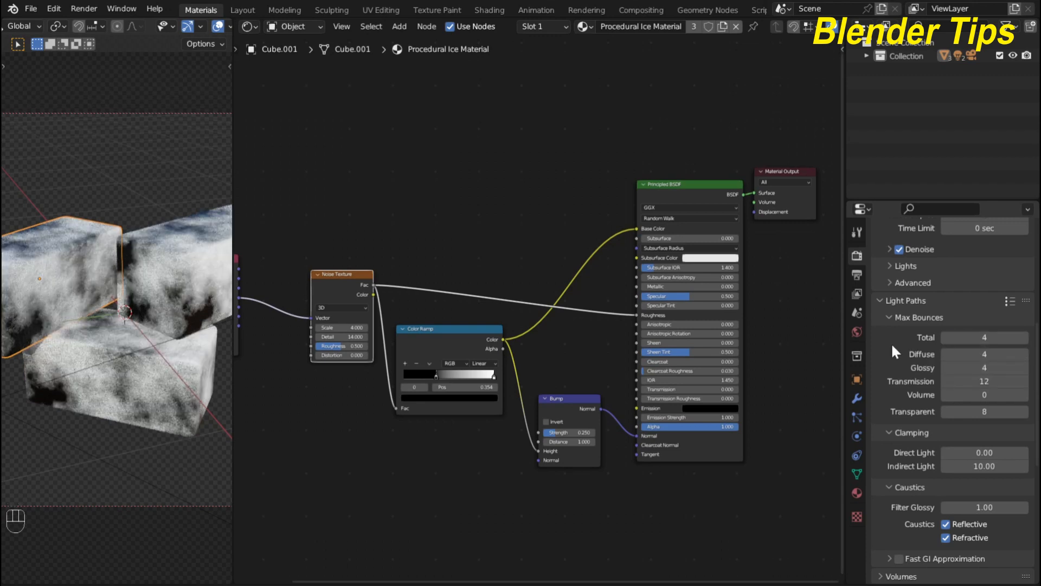
# Set the maximum transmission light path bounces to 8 in the render settings
pyautogui.click(976, 381)
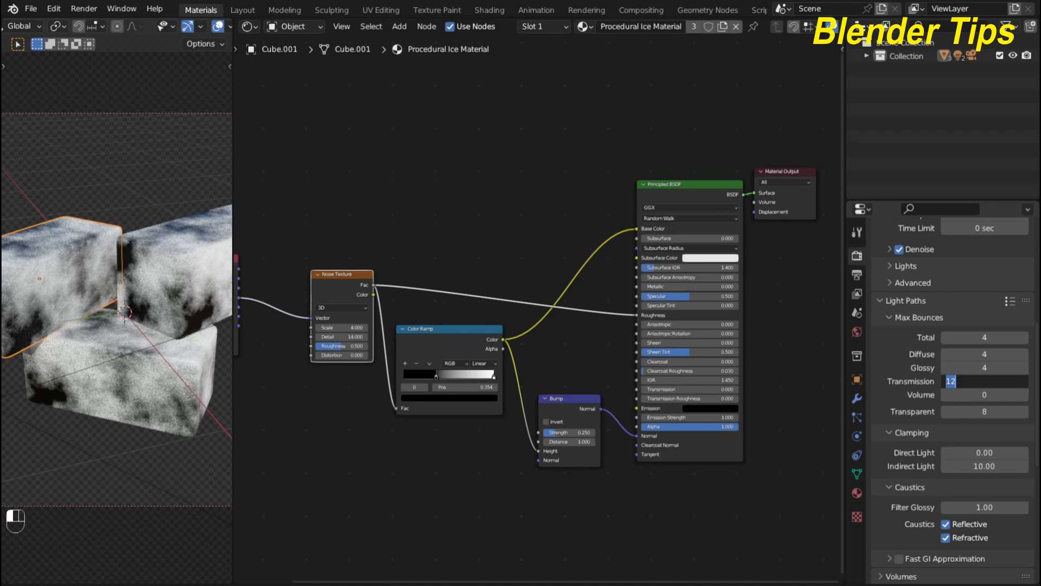
pyautogui.write('8')
pyautogui.press('Return')
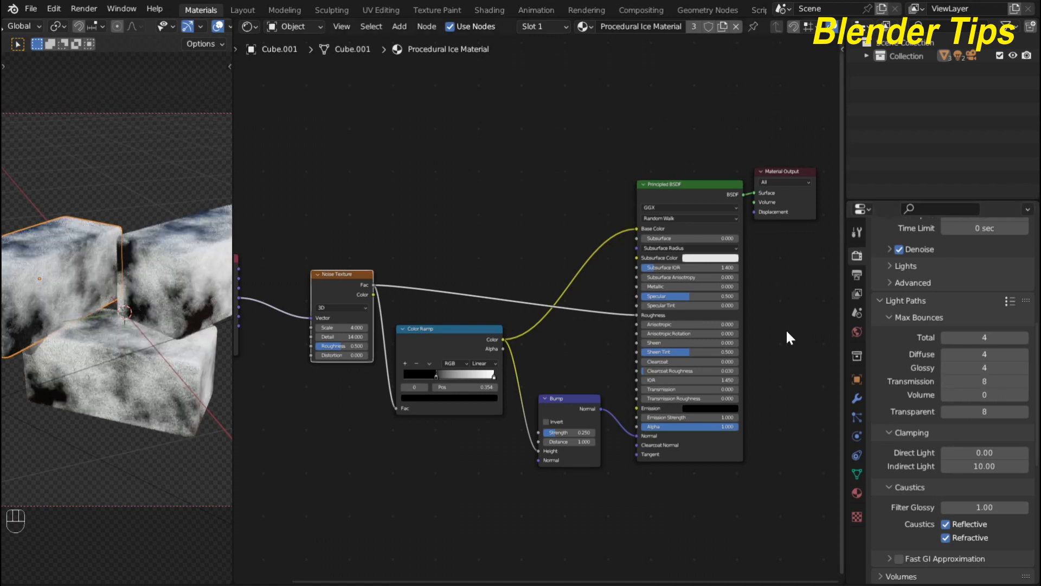
# Set the Principled BSDF's Transmission to 1.000 and its IOR to 1.30
pyautogui.scroll(-2, 525, 245)
pyautogui.scroll(3, 620, 309)
pyautogui.moveTo(602, 282)
pyautogui.mouseDown(button='middle')
pyautogui.moveTo(620, 309)
pyautogui.moveTo(588, 295)
pyautogui.mouseUp(button='middle')
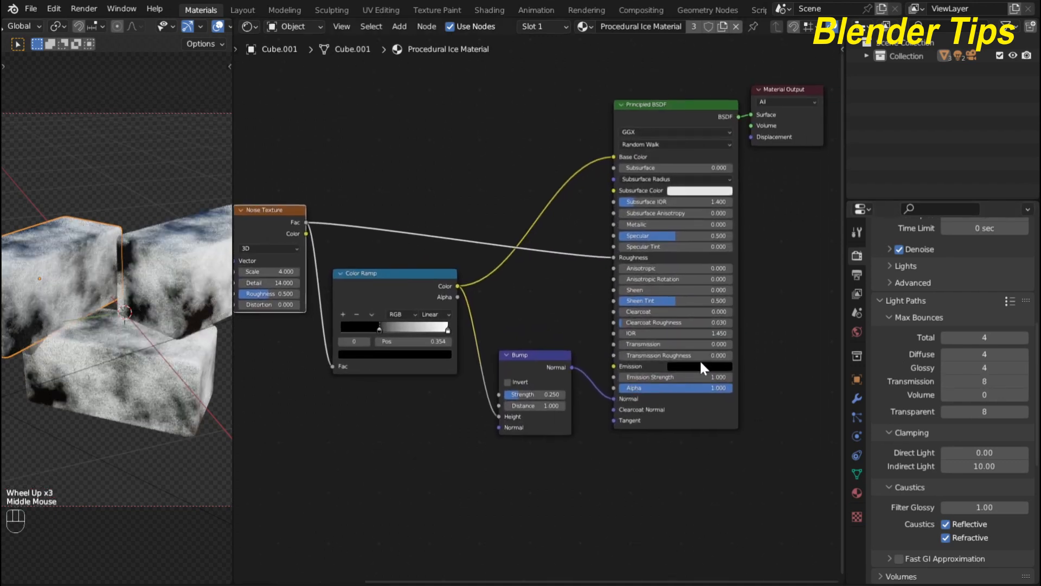
pyautogui.moveTo(641, 340); pyautogui.dragTo(729, 340)
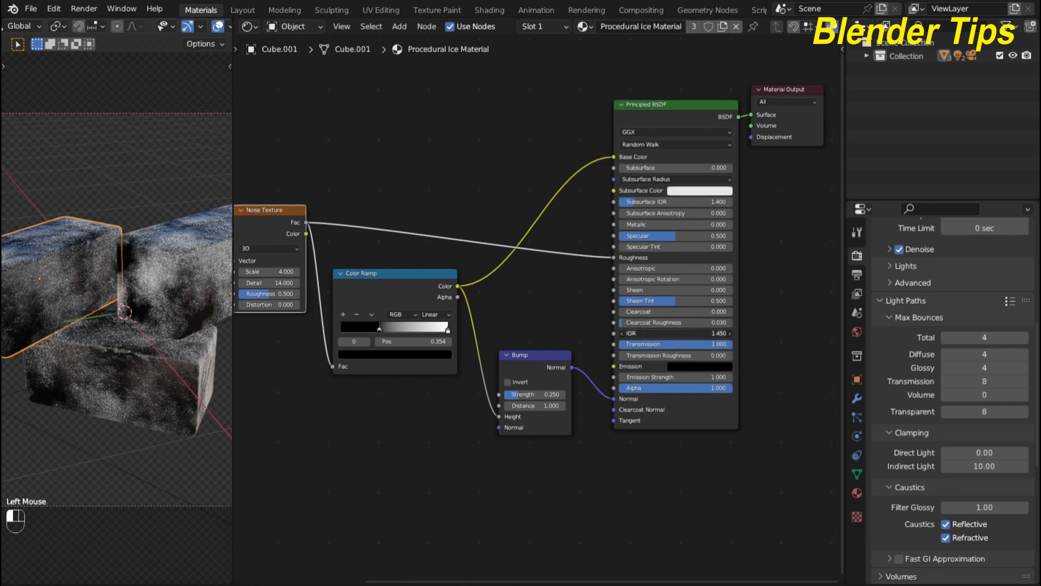
pyautogui.click(675, 332)
pyautogui.write('1.30')
pyautogui.press('Return')
# Add a second Color Ramp node and insert it on the link between the Noise Texture's Fac and the Principled BSDF's Roughness
pyautogui.scroll(-2, 158, 326)
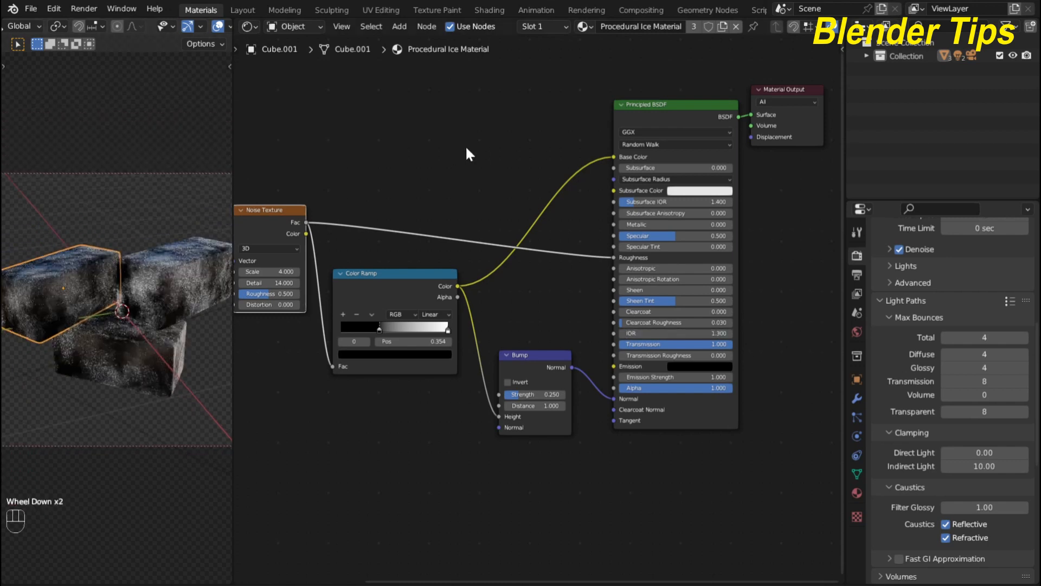
pyautogui.moveTo(466, 154); pyautogui.dragTo(506, 212, button='middle')
pyautogui.scroll(1, 432, 209)
pyautogui.moveTo(432, 209); pyautogui.dragTo(483, 179, button='middle')
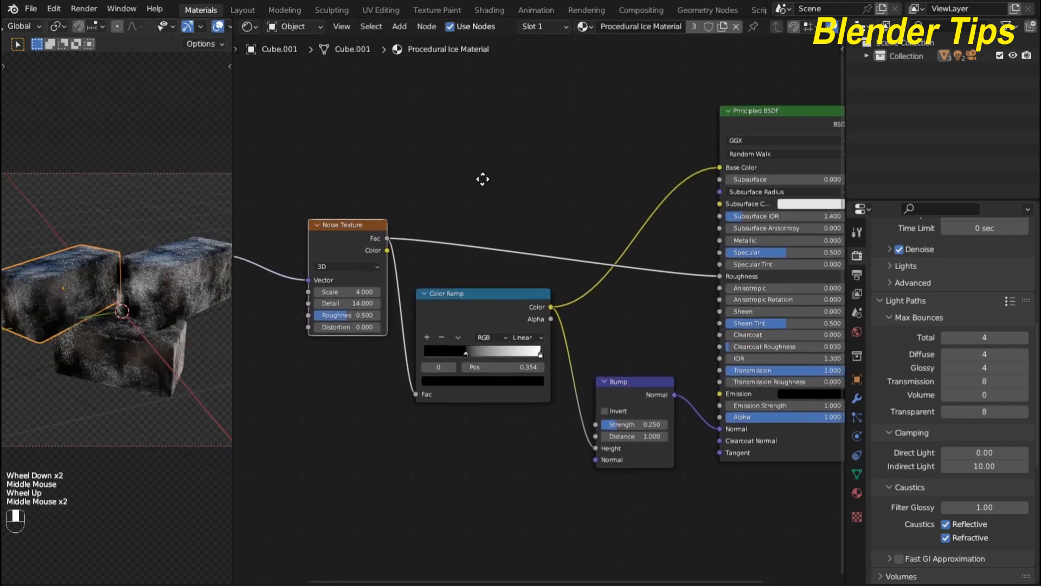
pyautogui.click(483, 176)
pyautogui.hotkey('shift', 'a')
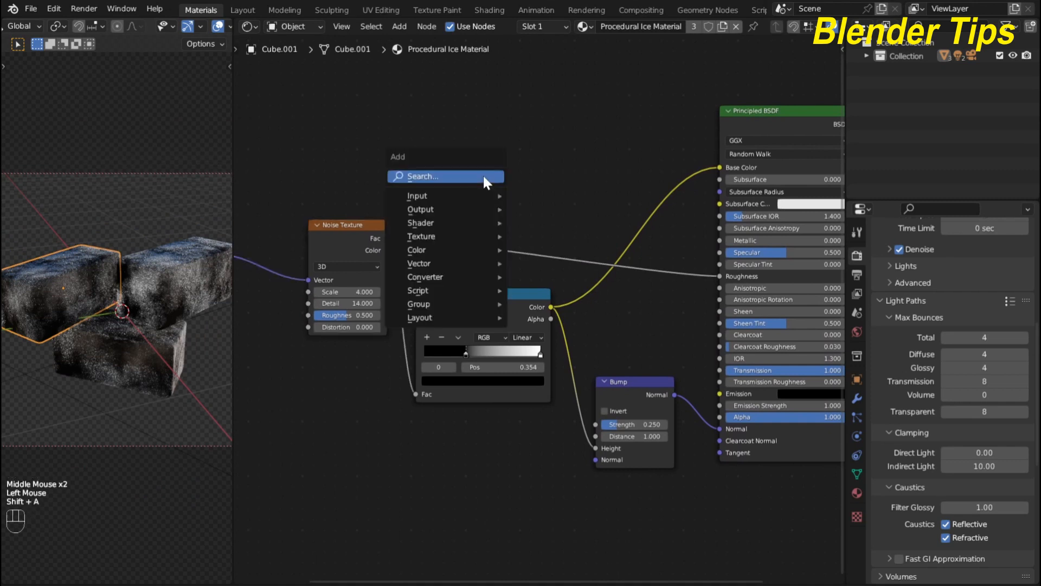
pyautogui.click(483, 175)
pyautogui.write('co')
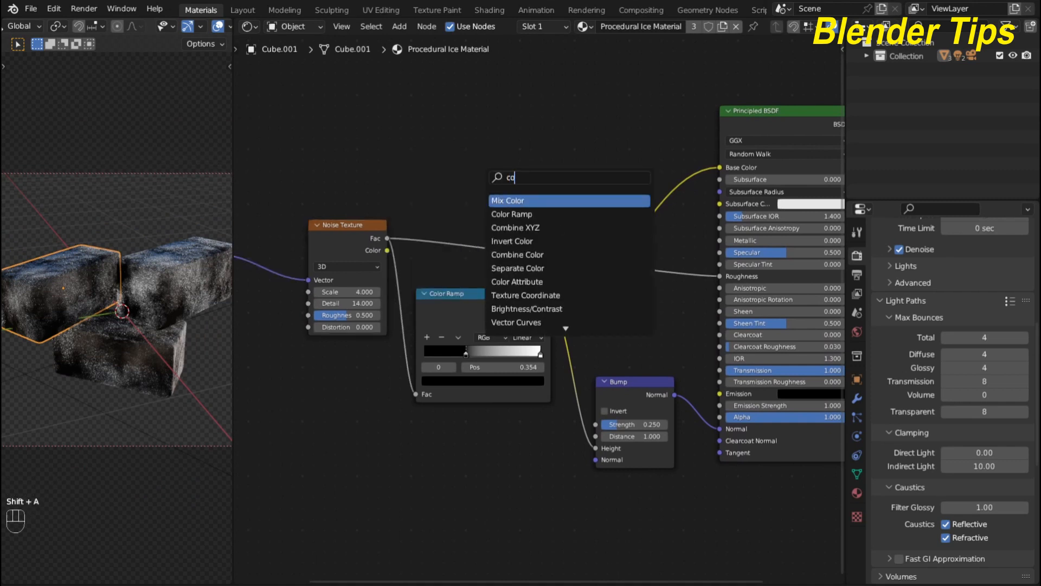
pyautogui.click(498, 214)
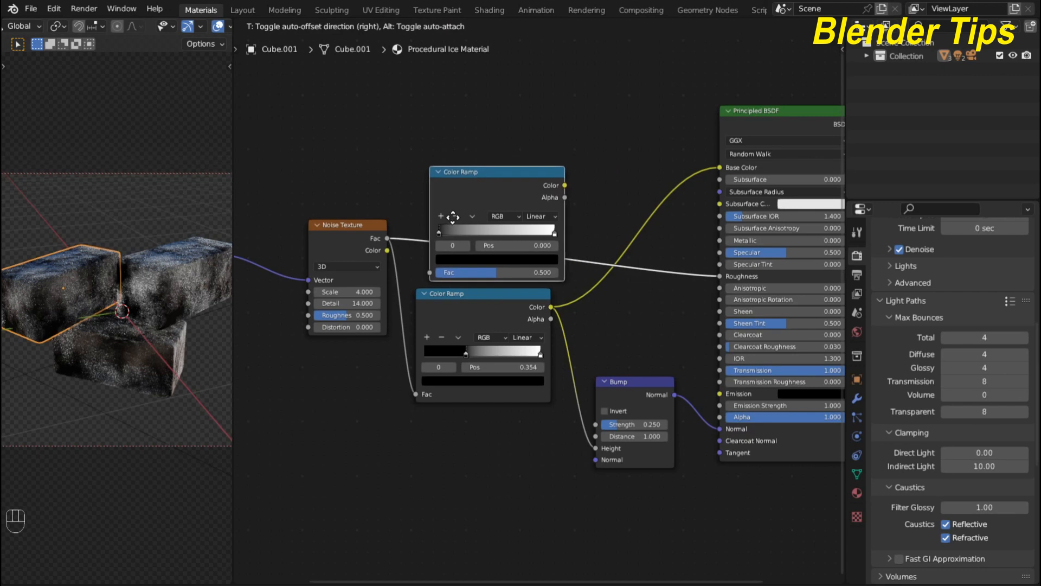
pyautogui.click(453, 216)
# Lighten the roughness Color Ramp's black stop to grey, move it inward, and shift the white stop to position 0.709
pyautogui.scroll(3, 319, 457)
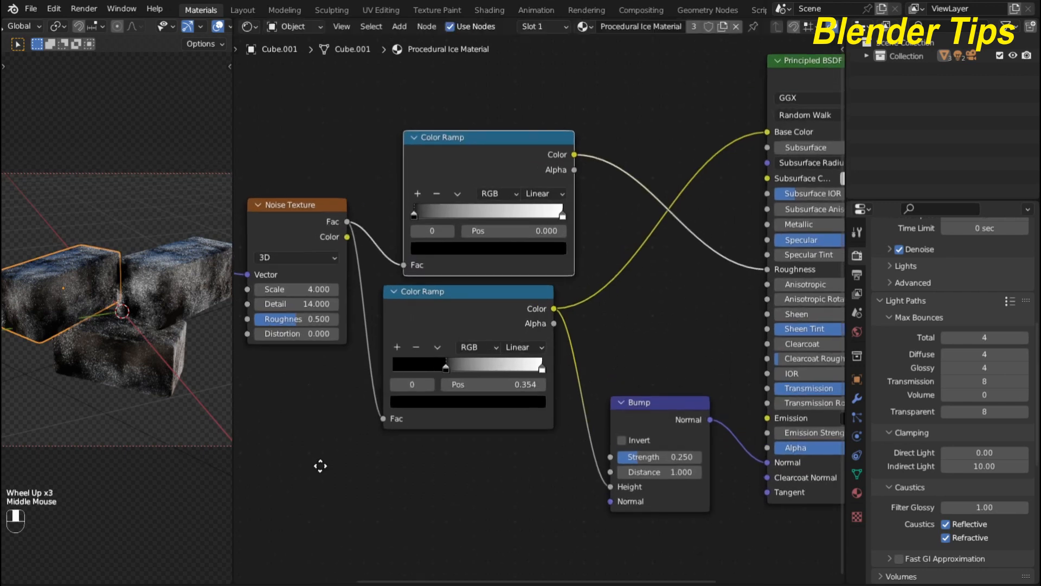
pyautogui.click(414, 245)
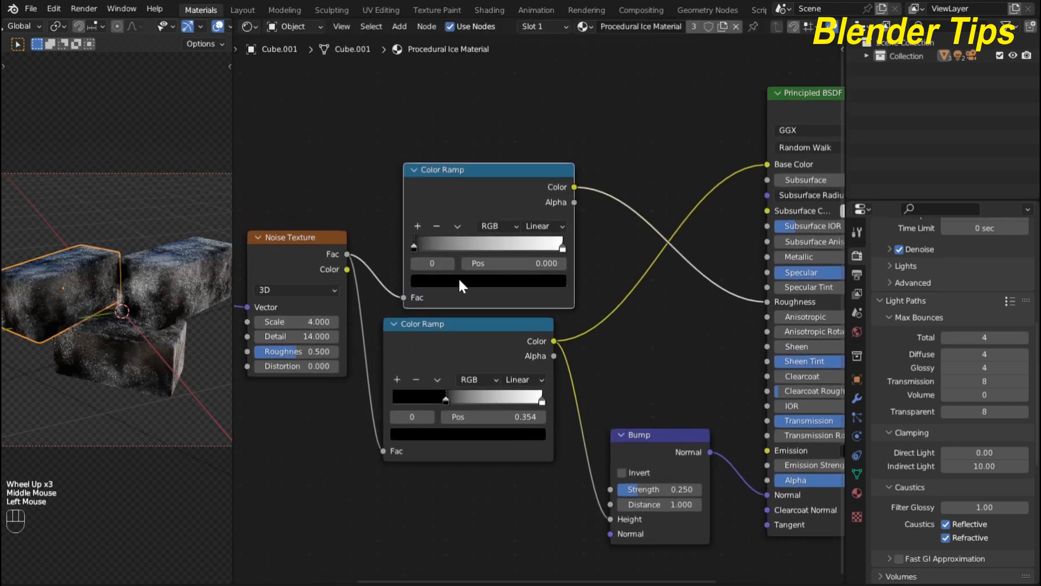
pyautogui.click(457, 278)
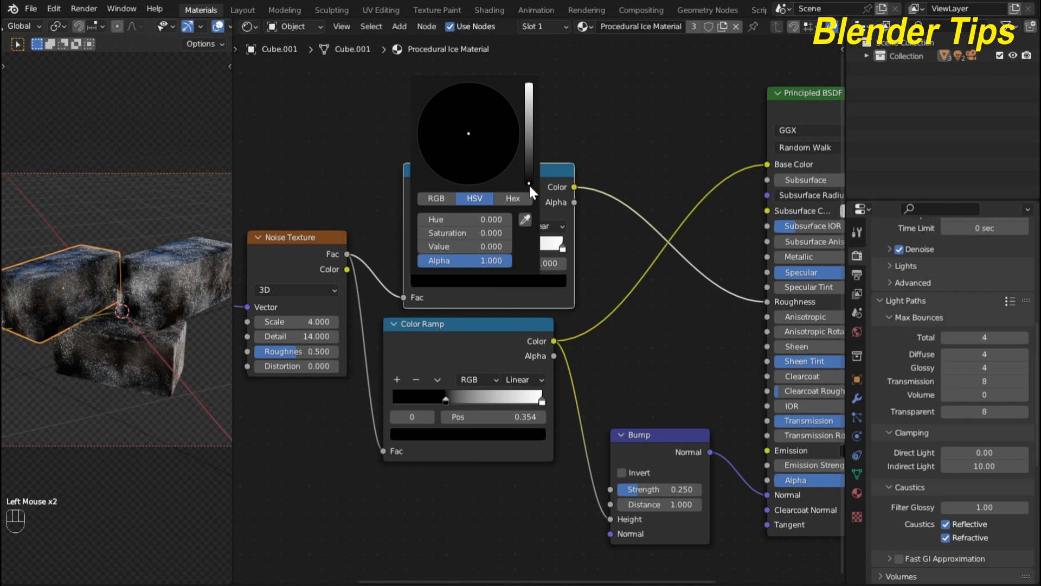
pyautogui.moveTo(530, 168); pyautogui.dragTo(529, 122)
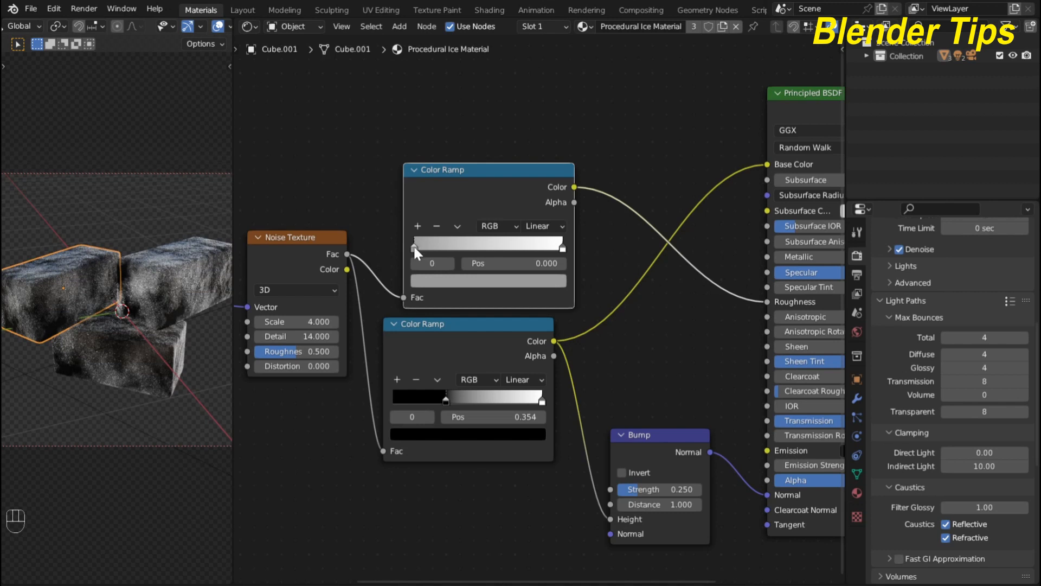
pyautogui.moveTo(414, 247); pyautogui.dragTo(458, 244)
pyautogui.moveTo(561, 248); pyautogui.dragTo(514, 249)
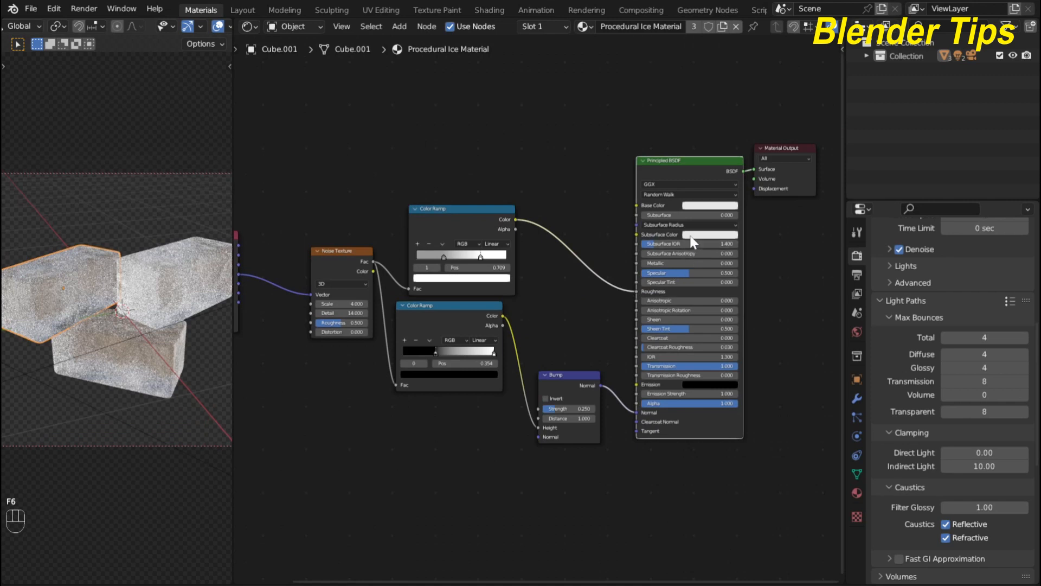
# Tint the Principled BSDF's Base Color pale blue, with hue 0.604 and saturation 0.277
pyautogui.scroll(2, 684, 140)
pyautogui.moveTo(607, 157); pyautogui.dragTo(580, 178, button='middle')
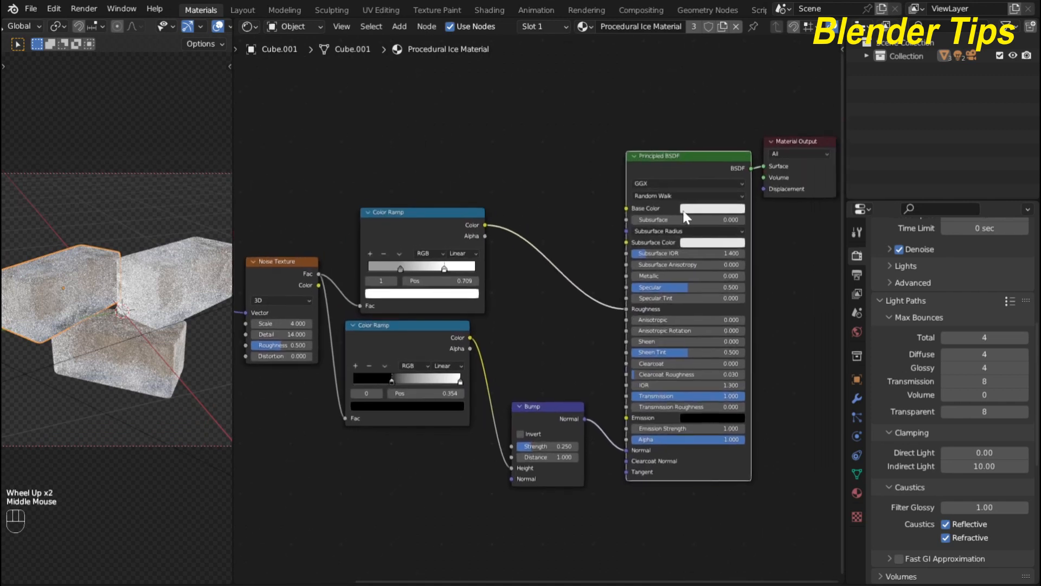
pyautogui.click(707, 212)
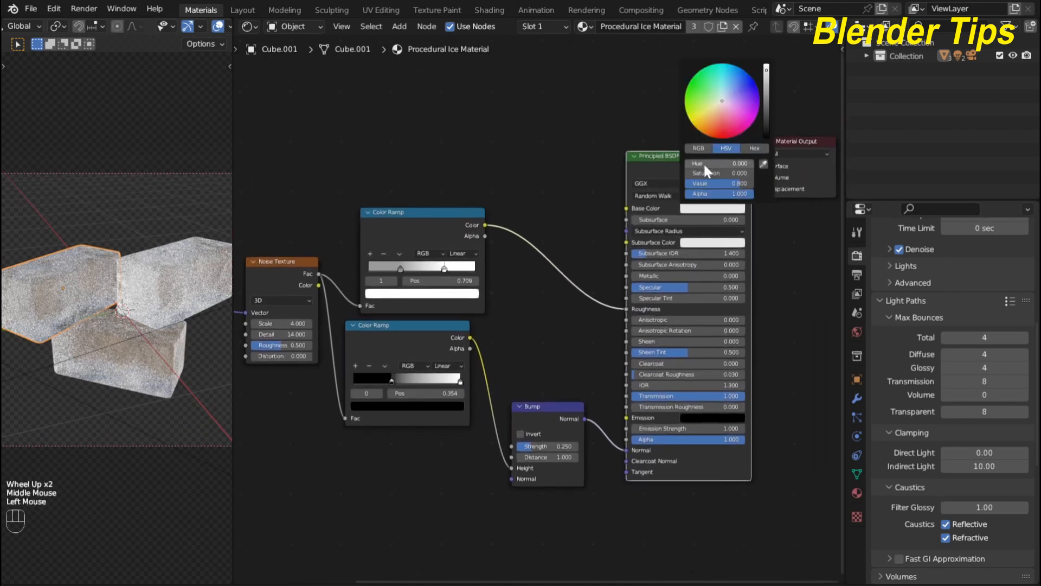
pyautogui.click(722, 99)
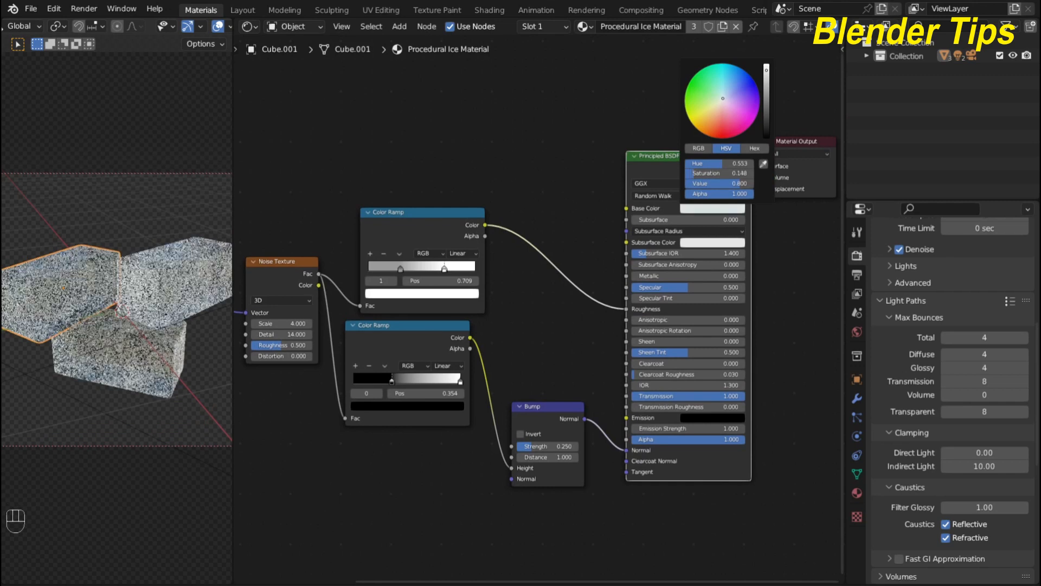
pyautogui.moveTo(723, 98); pyautogui.dragTo(724, 97)
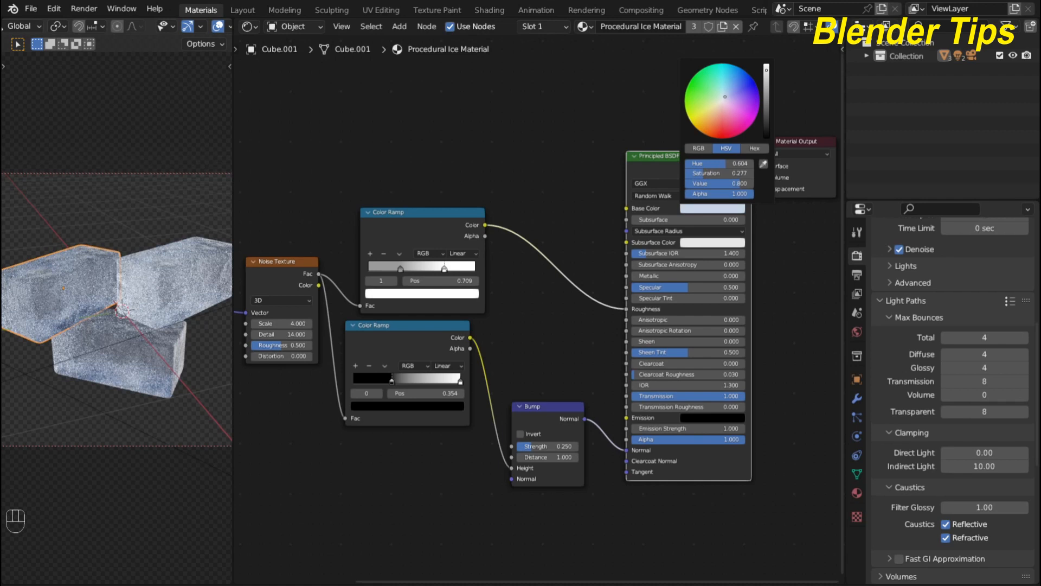
pyautogui.press('F6')
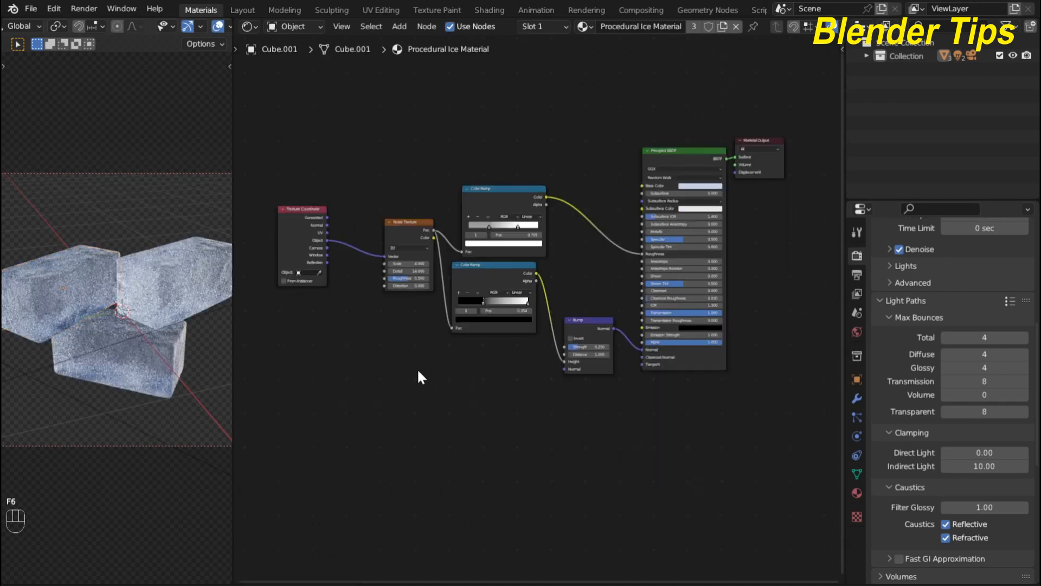
# Add a second Noise Texture below the first and connect the Texture Coordinate's Object output to its Vector input
pyautogui.scroll(1, 409, 370)
pyautogui.scroll(-1, 408, 370)
pyautogui.scroll(1, 410, 378)
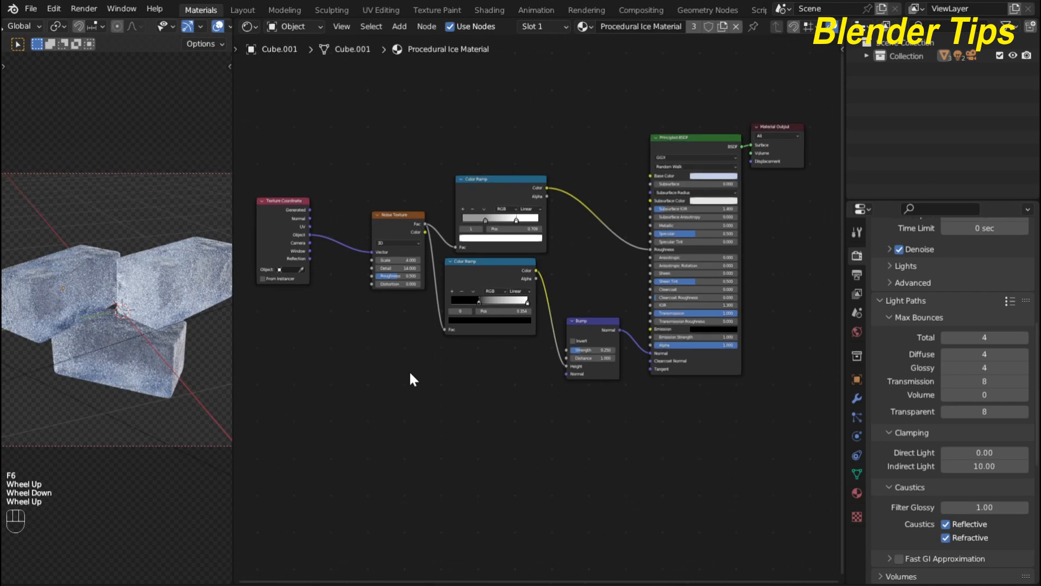
pyautogui.moveTo(410, 378); pyautogui.dragTo(391, 365, button='middle')
pyautogui.scroll(2, 354, 354)
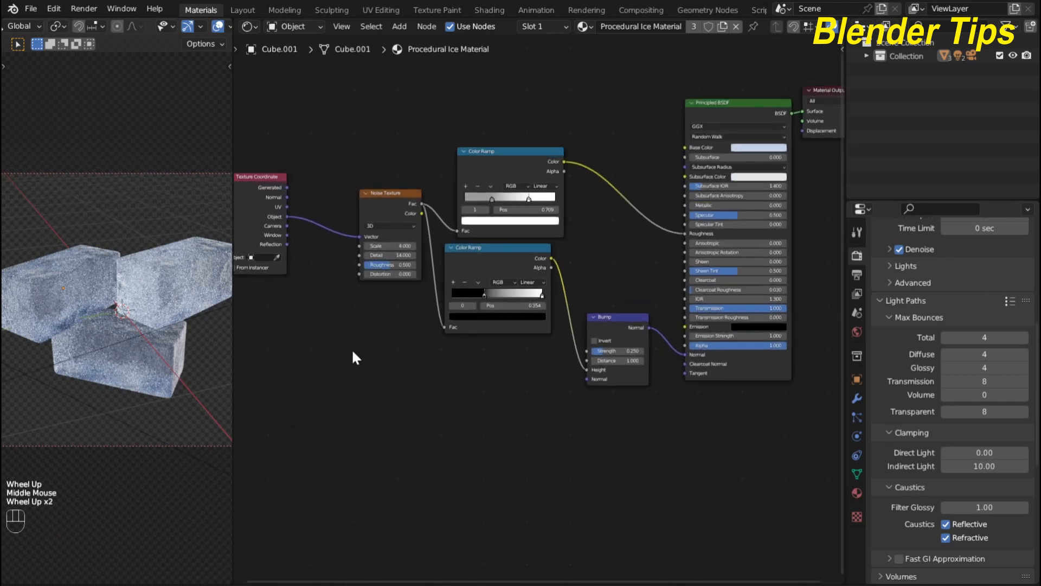
pyautogui.hotkey('shift', 'a')
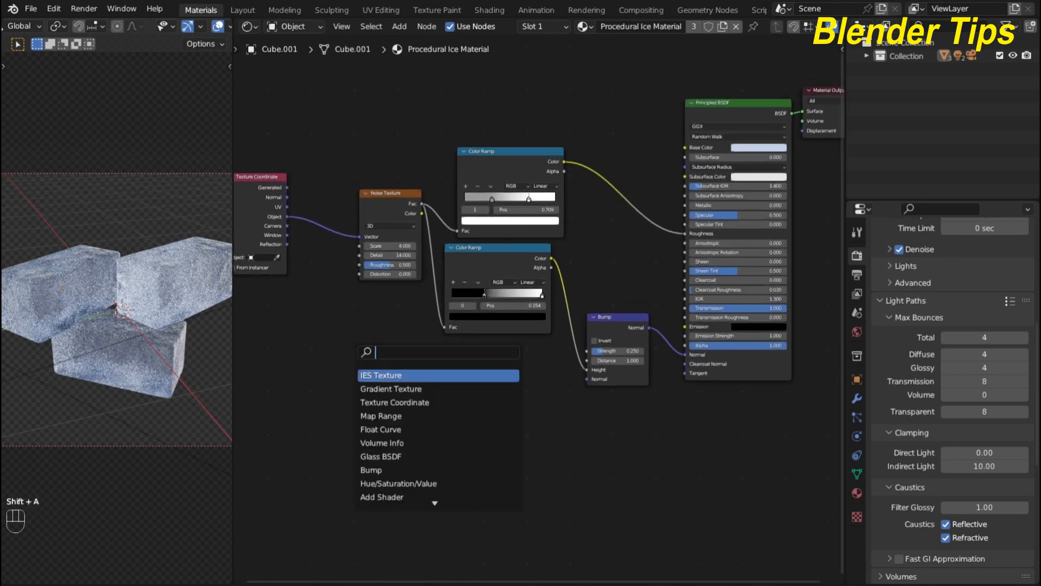
pyautogui.write('nois')
pyautogui.press('Return')
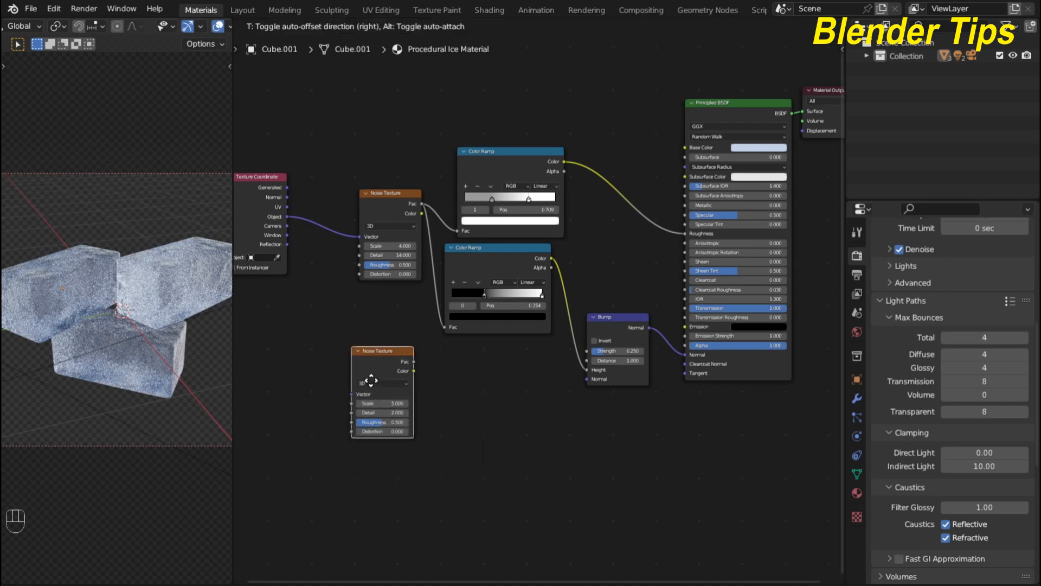
pyautogui.click(371, 379)
pyautogui.click(284, 216)
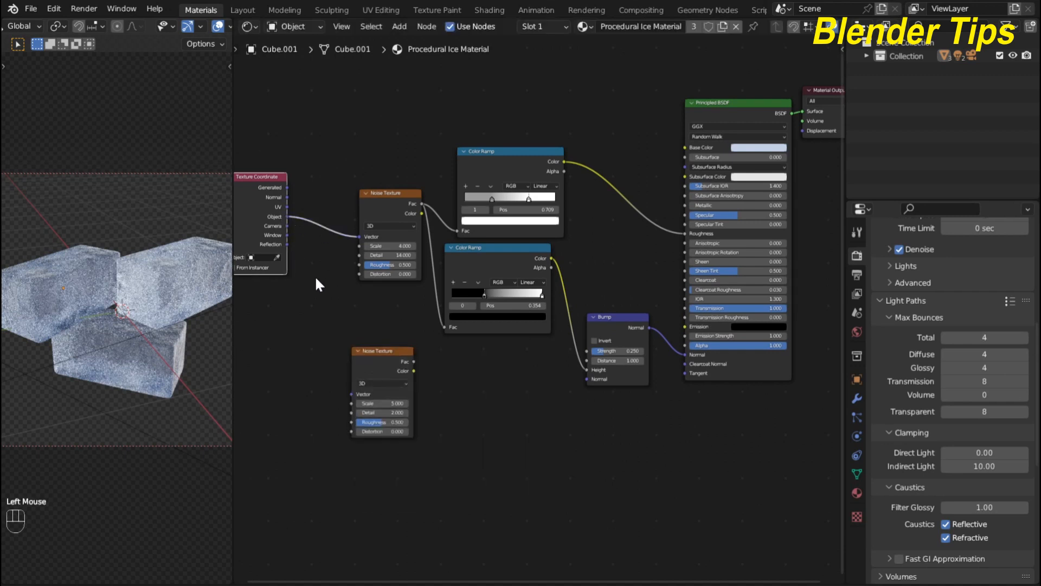
pyautogui.moveTo(285, 216); pyautogui.dragTo(351, 394)
# Duplicate the Bump node, insert the copy on its Normal link, and connect the new Noise Texture's Fac to the copy's Height
pyautogui.scroll(4, 390, 378)
pyautogui.moveTo(398, 378); pyautogui.dragTo(413, 381, button='middle')
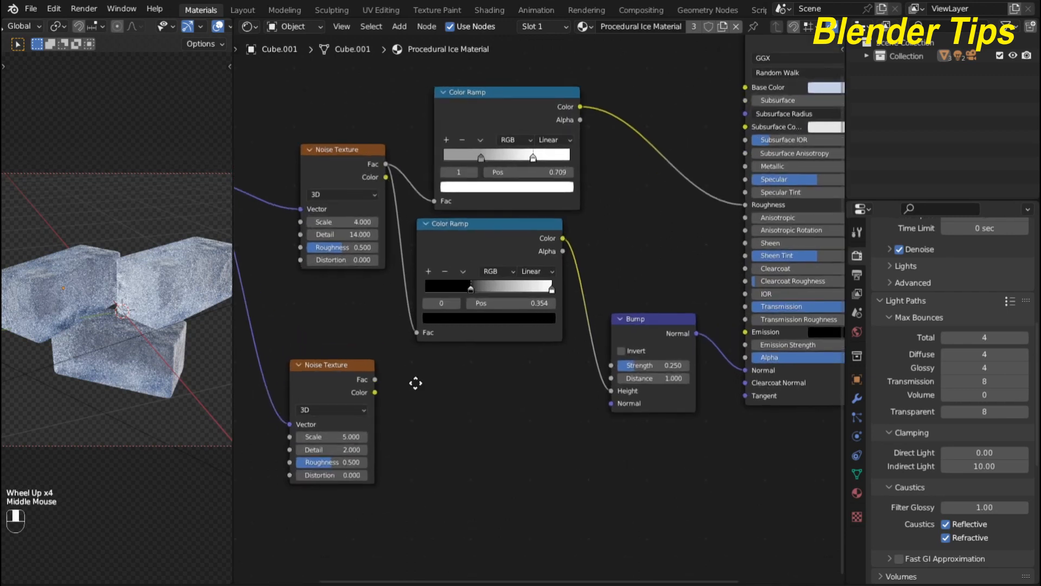
pyautogui.scroll(2, 415, 379)
pyautogui.scroll(-1, 416, 383)
pyautogui.click(284, 383)
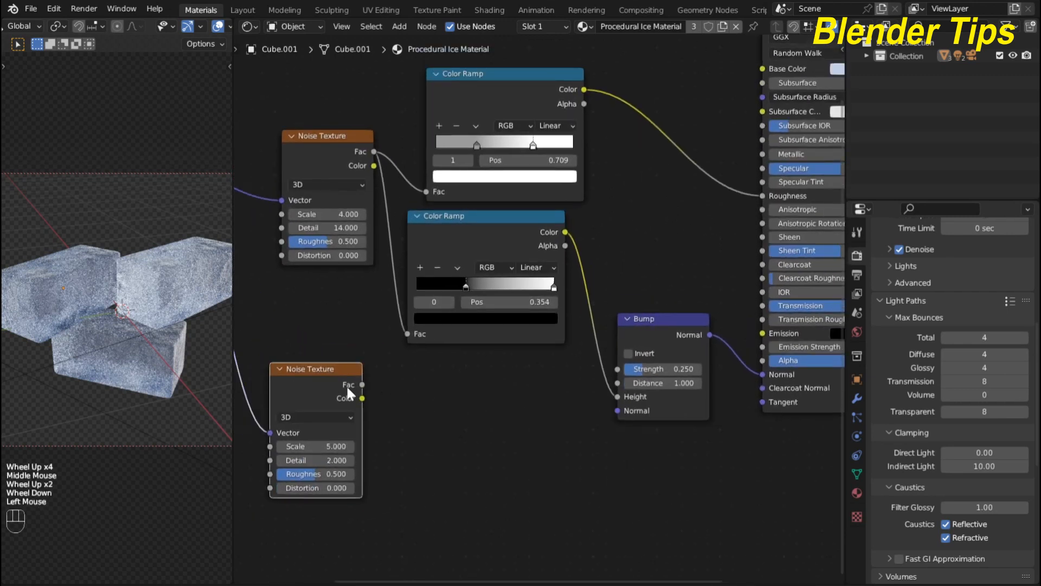
pyautogui.scroll(-1, 465, 425)
pyautogui.moveTo(465, 425); pyautogui.dragTo(378, 418, button='middle')
pyautogui.moveTo(586, 346); pyautogui.dragTo(543, 386)
pyautogui.click(561, 385)
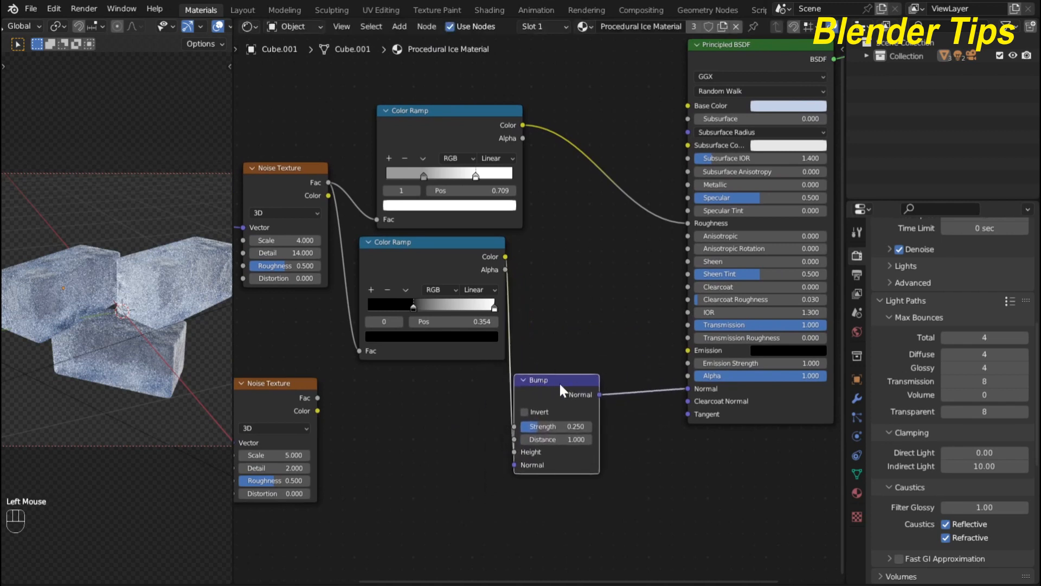
pyautogui.hotkey('shift', 'd')
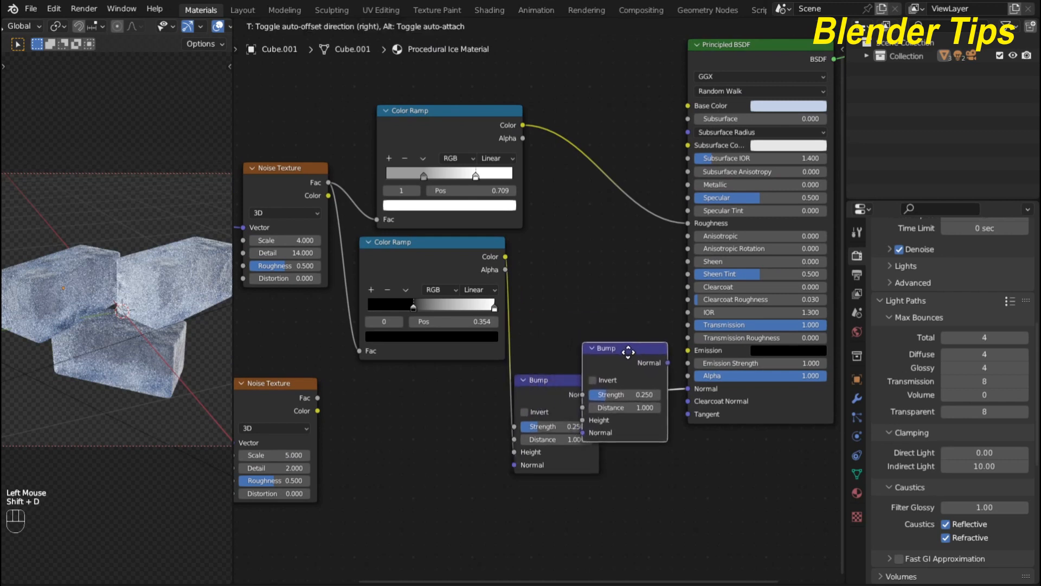
pyautogui.click(638, 360)
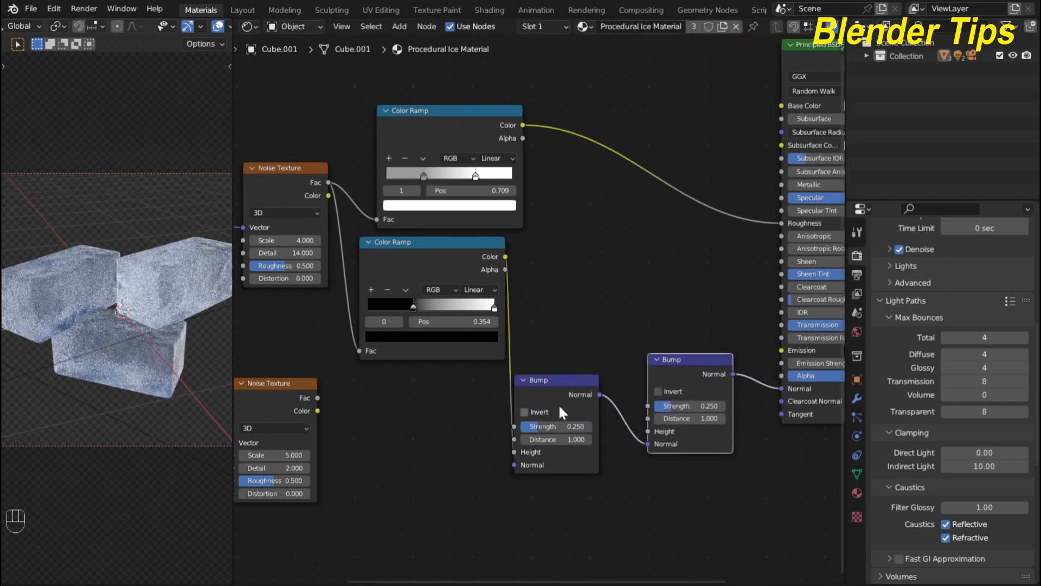
pyautogui.moveTo(557, 383); pyautogui.dragTo(566, 369)
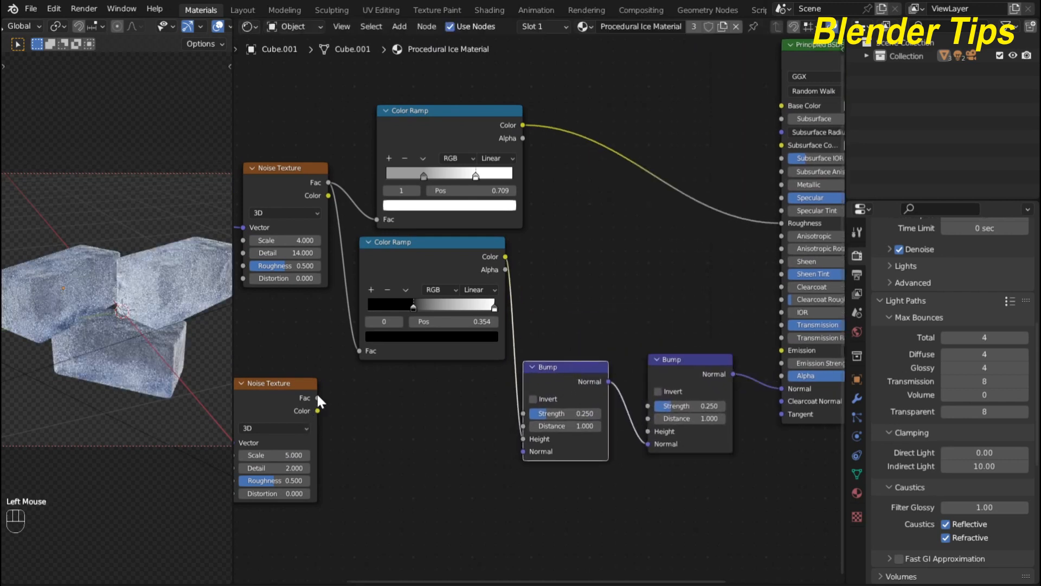
pyautogui.moveTo(318, 398); pyautogui.dragTo(645, 432)
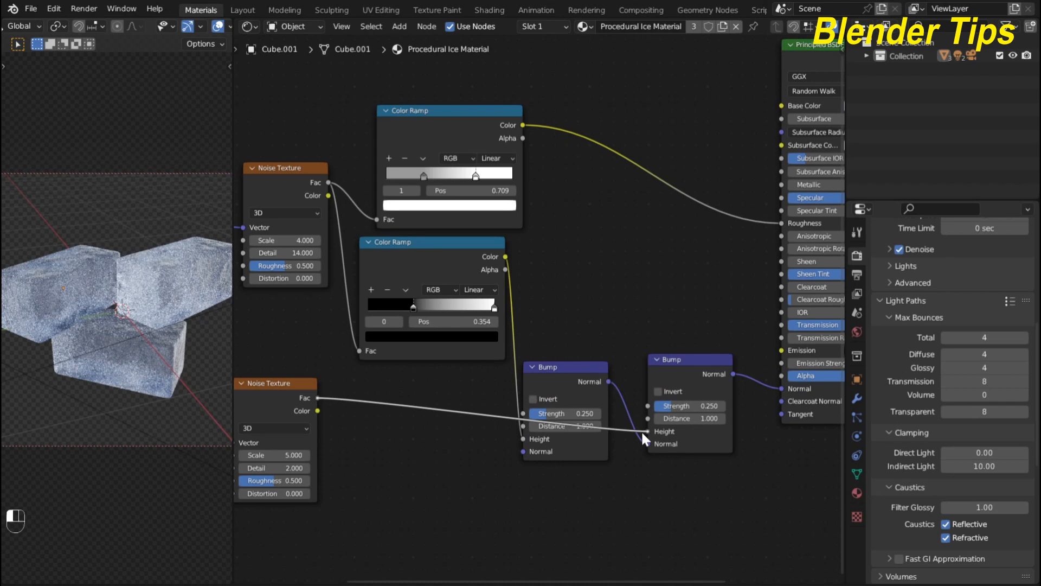
# Set the second Noise Texture's Scale to 1.5
pyautogui.scroll(1, 124, 343)
pyautogui.moveTo(395, 470); pyautogui.dragTo(453, 448, button='middle')
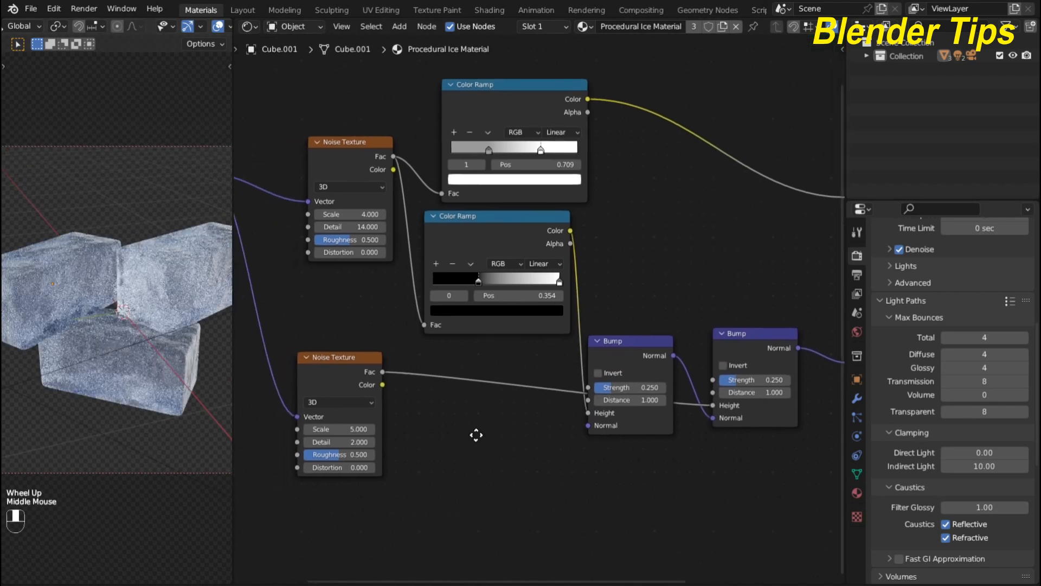
pyautogui.scroll(3, 491, 324)
pyautogui.click(284, 461)
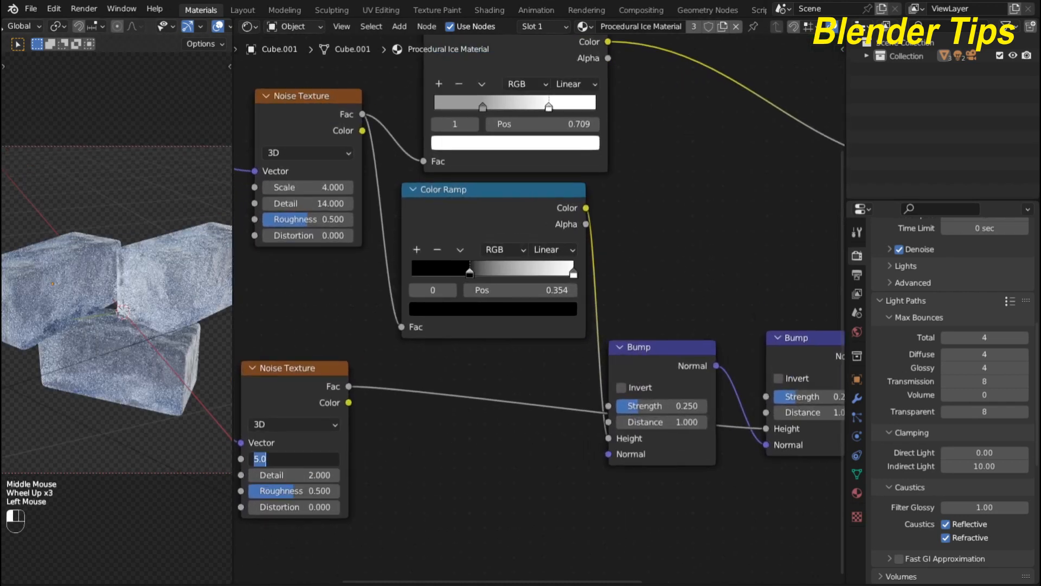
pyautogui.write('1.5')
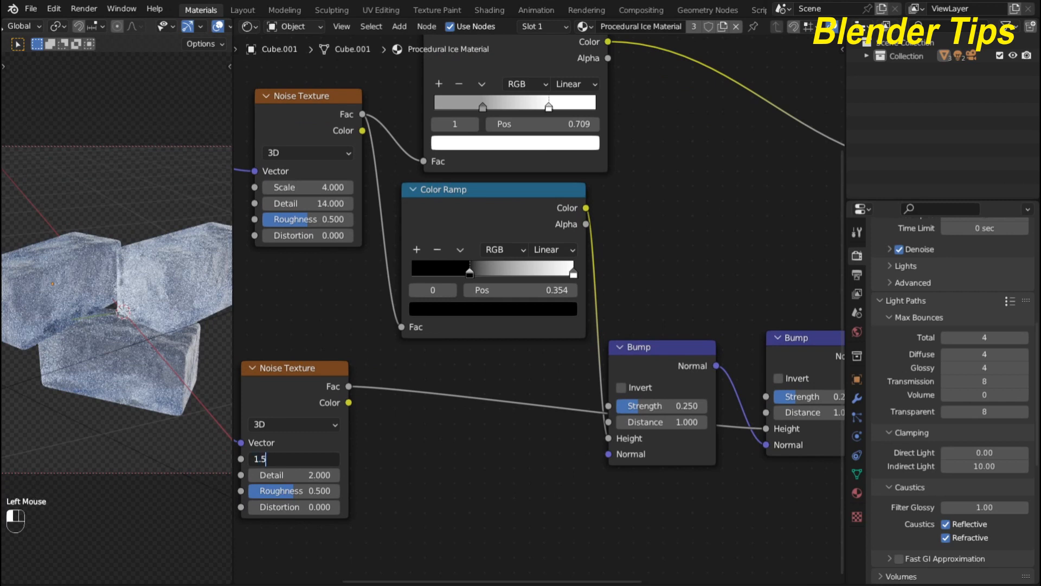
pyautogui.press('Return')
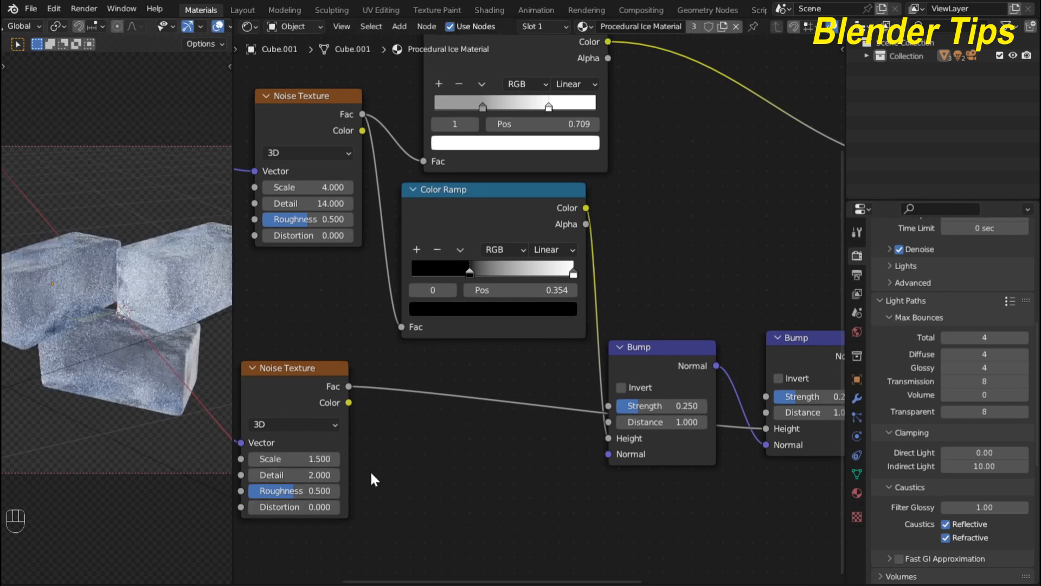
# Set the second Noise Texture's Roughness to 0.7
pyautogui.moveTo(303, 475); pyautogui.dragTo(322, 439, button='middle')
pyautogui.click(315, 459)
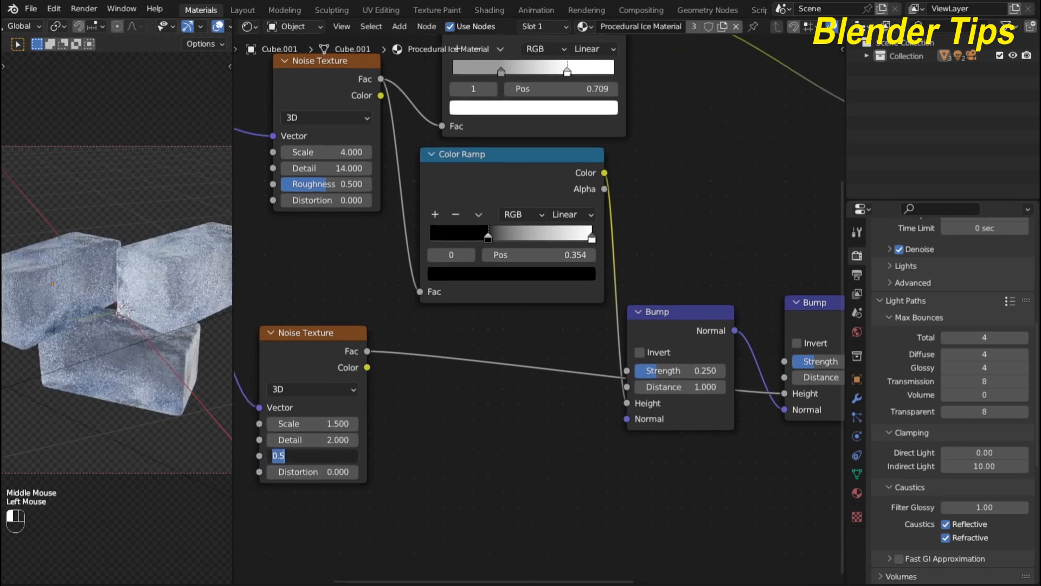
pyautogui.write('.700')
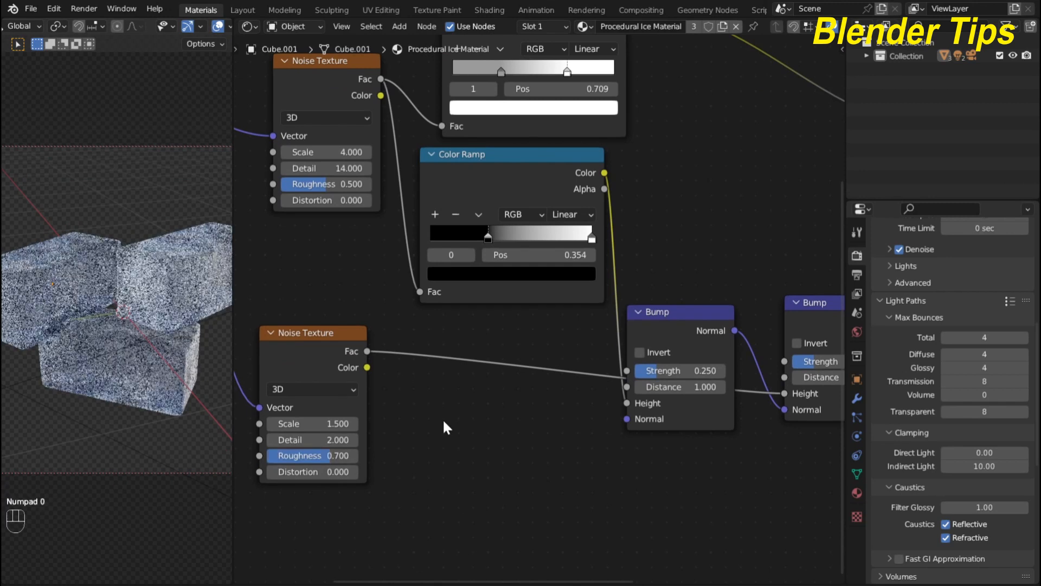
pyautogui.scroll(3, 168, 340)
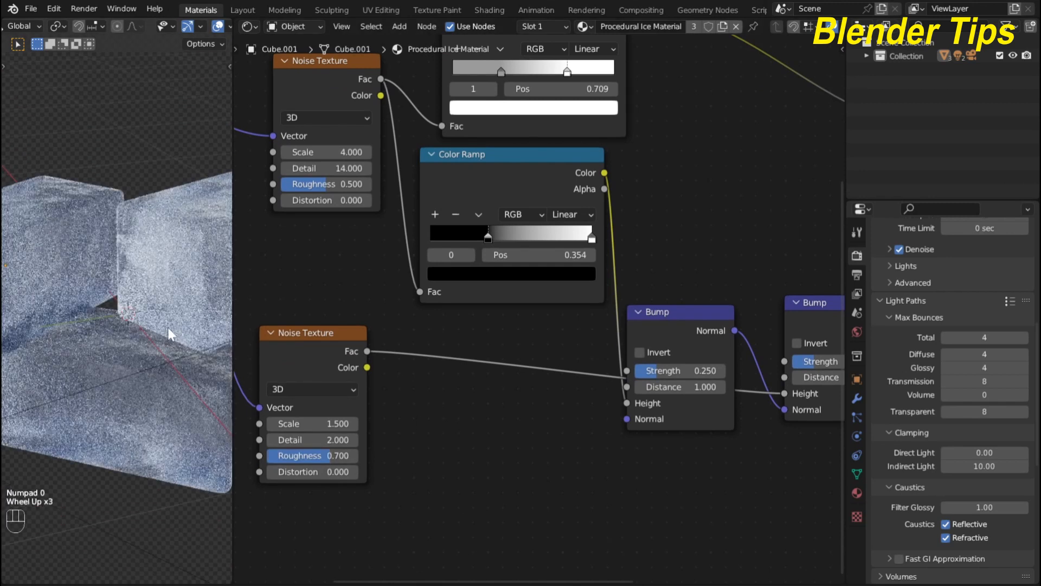
# Set the Strength to 0.1 on the Bump node that feeds the Principled BSDF's Normal input
pyautogui.moveTo(688, 447); pyautogui.dragTo(662, 414, button='middle')
pyautogui.moveTo(673, 397); pyautogui.dragTo(597, 398)
pyautogui.click(705, 389)
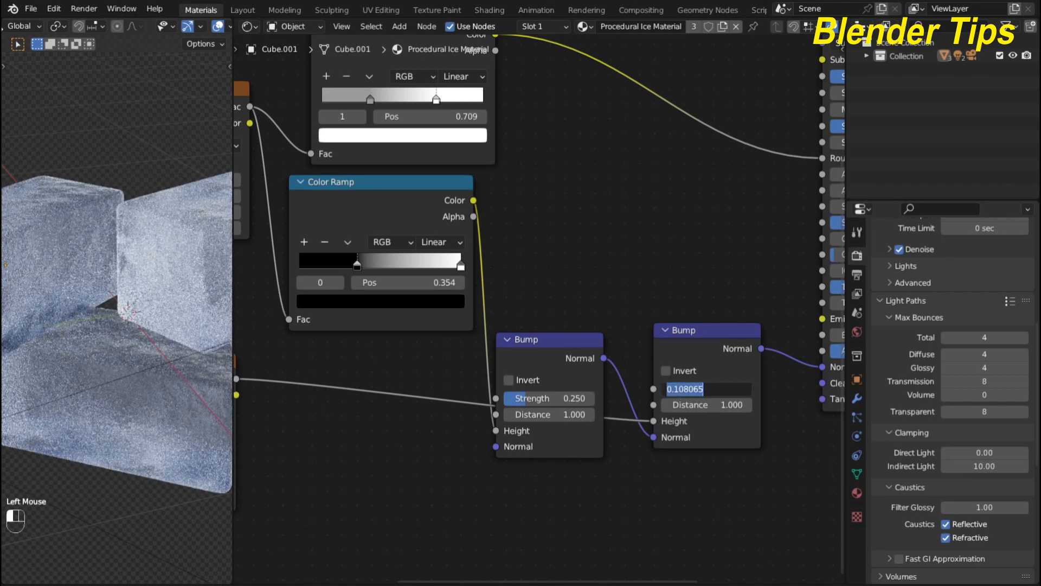
pyautogui.write('0.1')
pyautogui.press('Return')
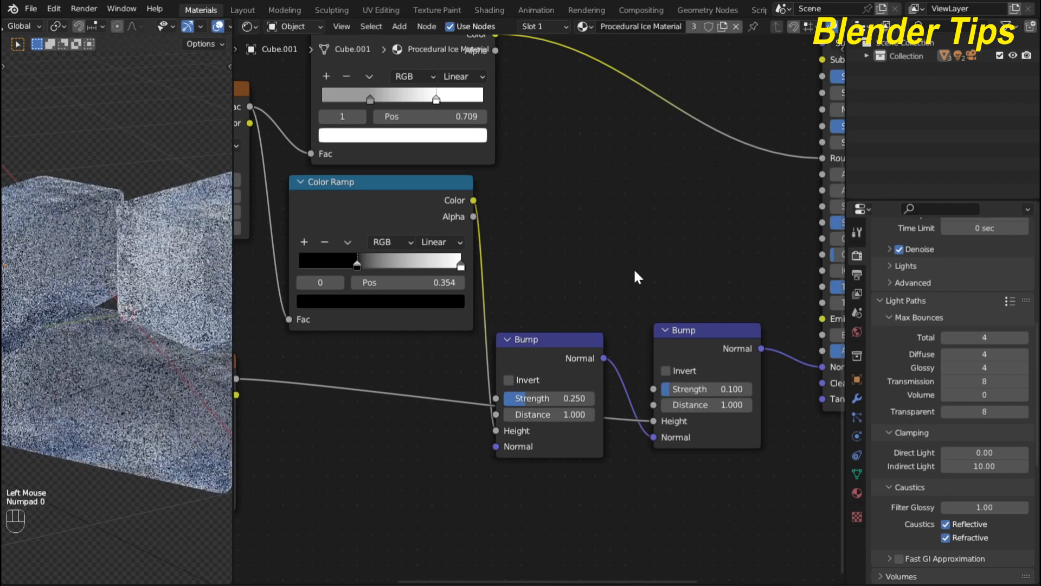
# Examine the ice cubes in the viewport preview and review the complete material node tree
pyautogui.scroll(-3, 111, 335)
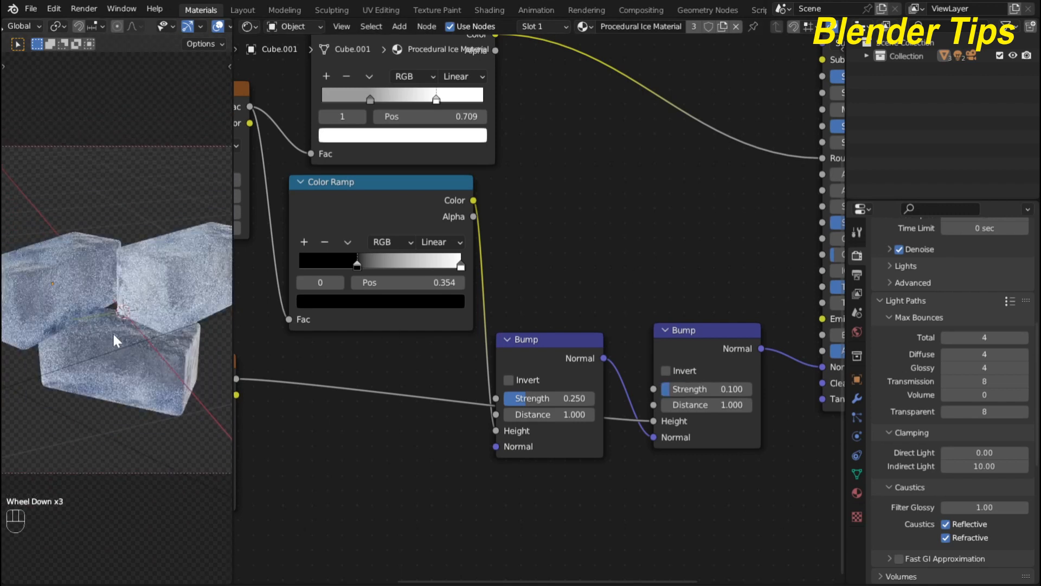
pyautogui.scroll(3, 115, 340)
pyautogui.scroll(-3, 115, 334)
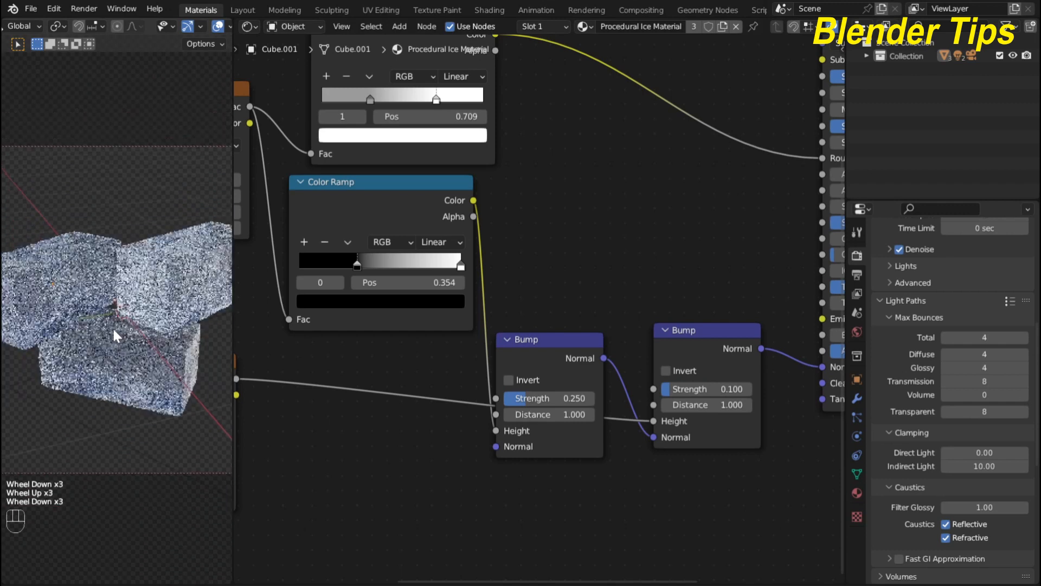
pyautogui.scroll(-8, 531, 277)
pyautogui.moveTo(529, 279); pyautogui.dragTo(544, 293, button='middle')
pyautogui.scroll(-1, 544, 292)
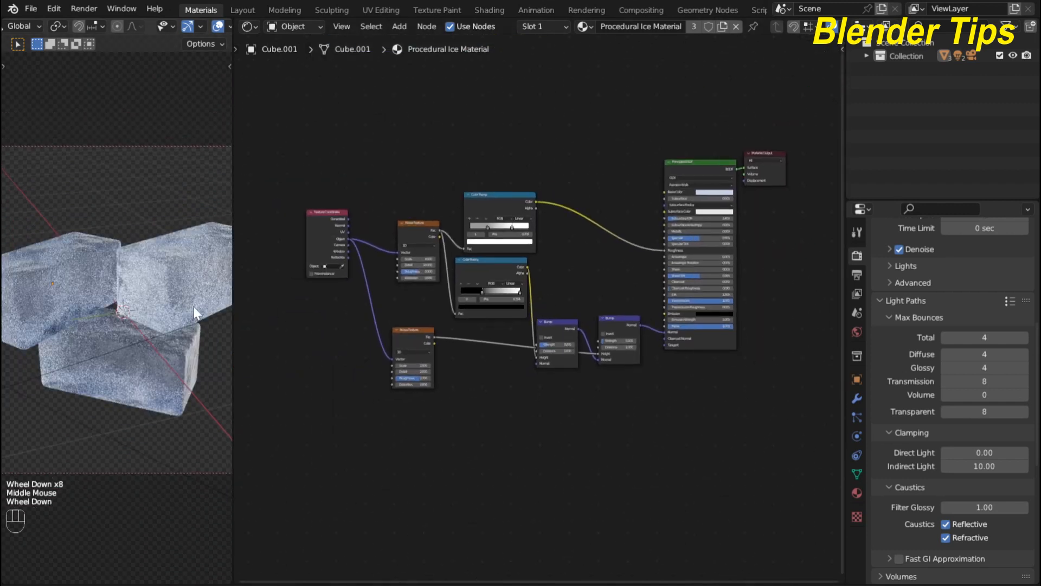
pyautogui.scroll(1, 193, 306)
pyautogui.scroll(-1, 193, 305)
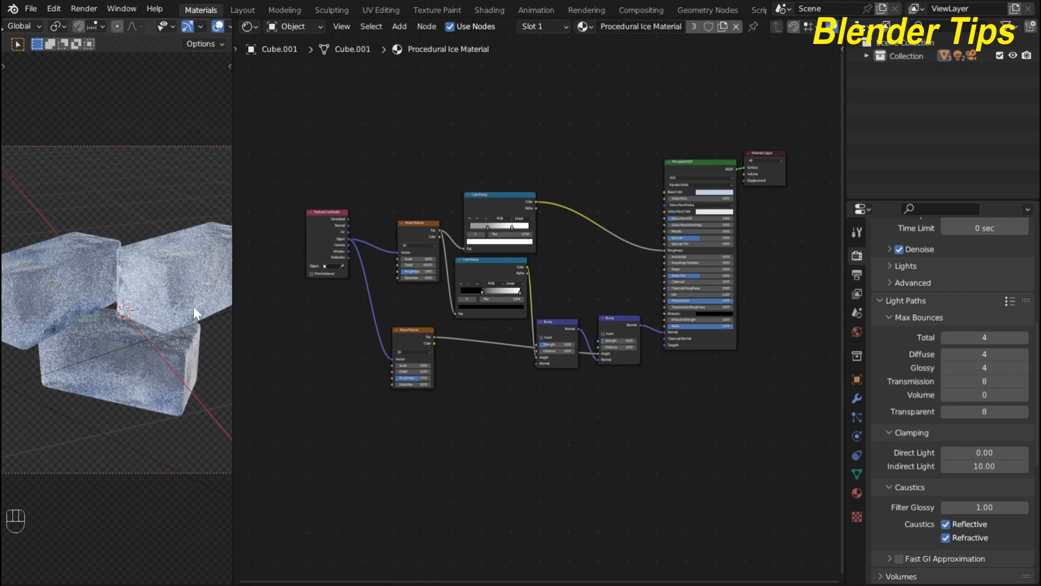
# Render the current frame and examine the ice cubes' surface detail up close in the render result
pyautogui.press('F12')
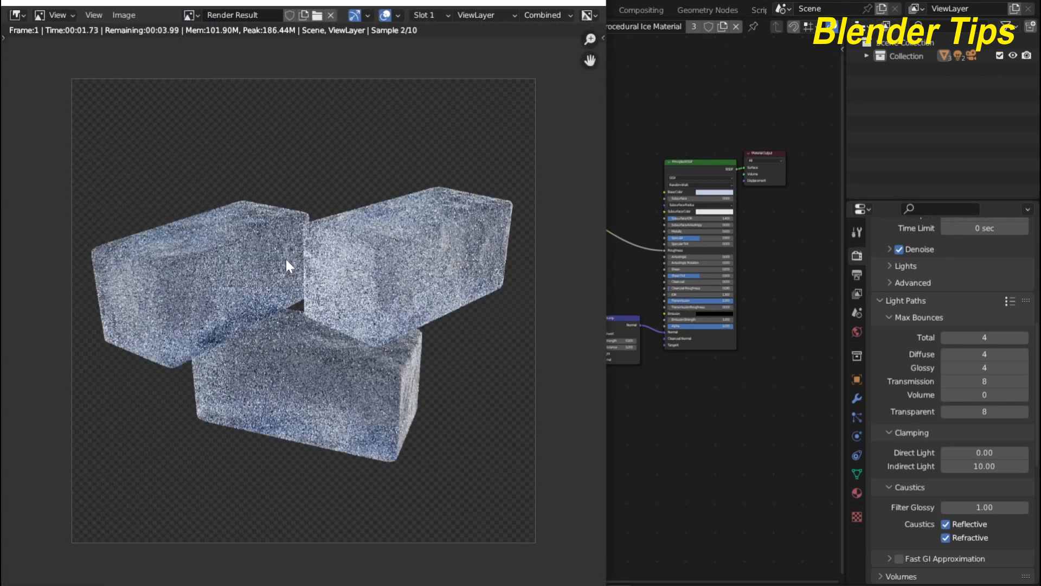
pyautogui.moveTo(345, 2); pyautogui.dragTo(471, 3)
pyautogui.scroll(2, 275, 298)
pyautogui.scroll(-2, 281, 293)
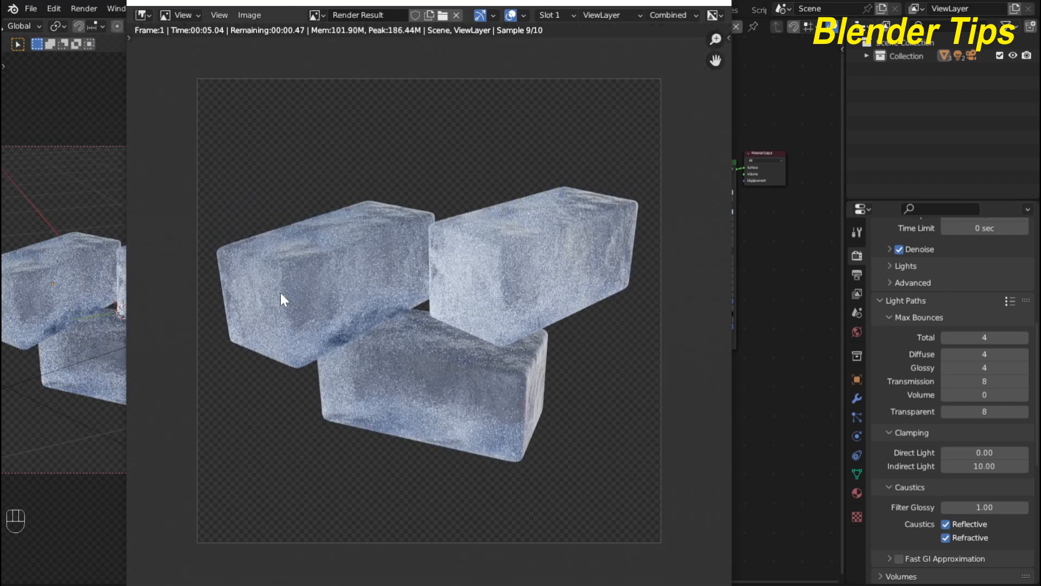
pyautogui.scroll(2, 281, 292)
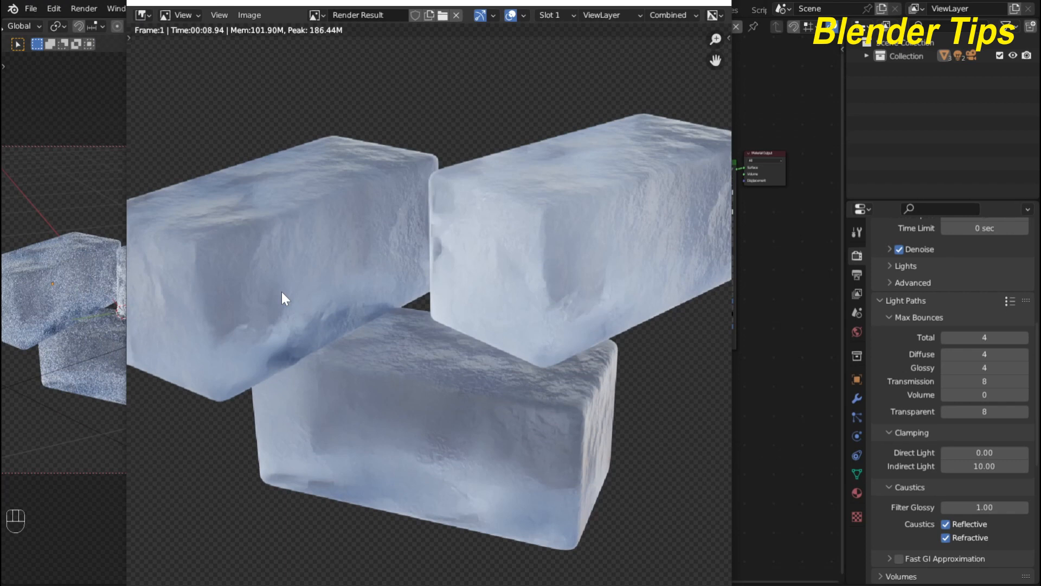
pyautogui.scroll(1, 283, 287)
pyautogui.scroll(1, 285, 281)
pyautogui.scroll(-2, 285, 281)
pyautogui.scroll(-1, 285, 282)
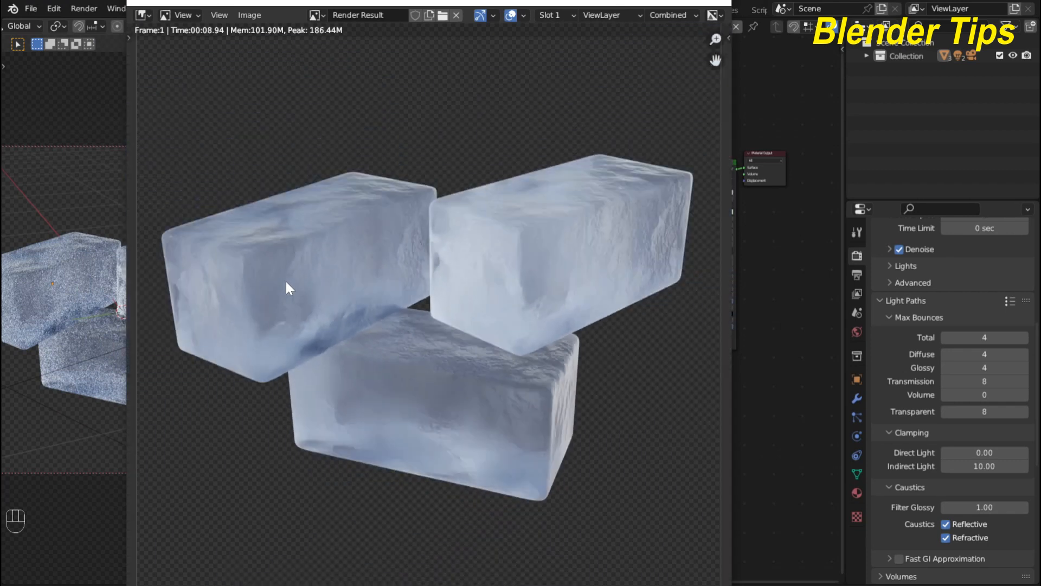